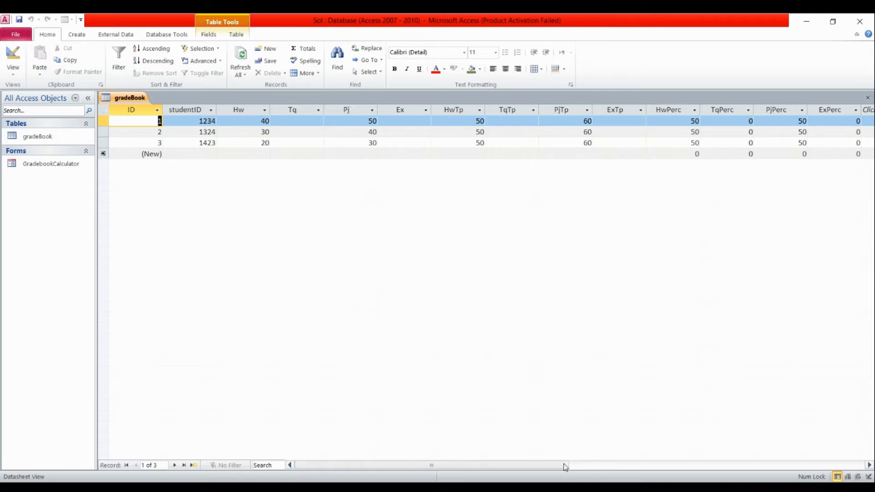
# Create a new query in Query Design and add the gradeBook table as its source
pyautogui.moveTo(565, 466); pyautogui.dragTo(547, 445)
pyautogui.click(76, 34)
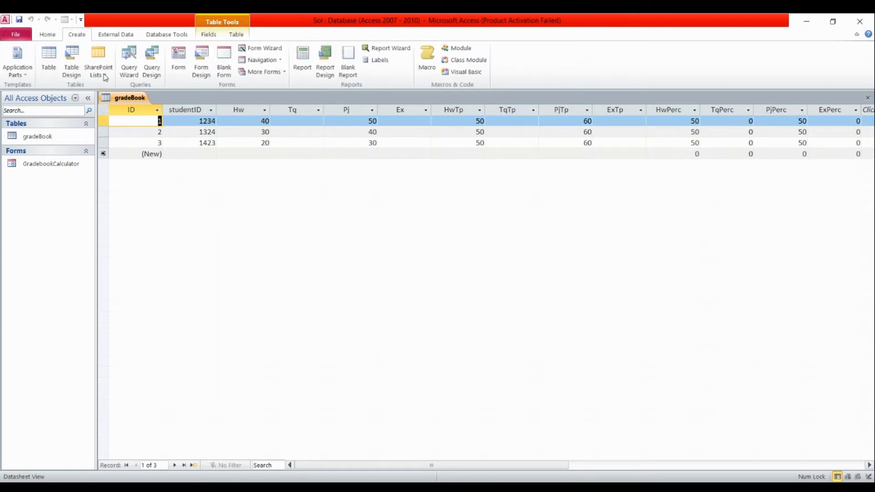
pyautogui.click(152, 60)
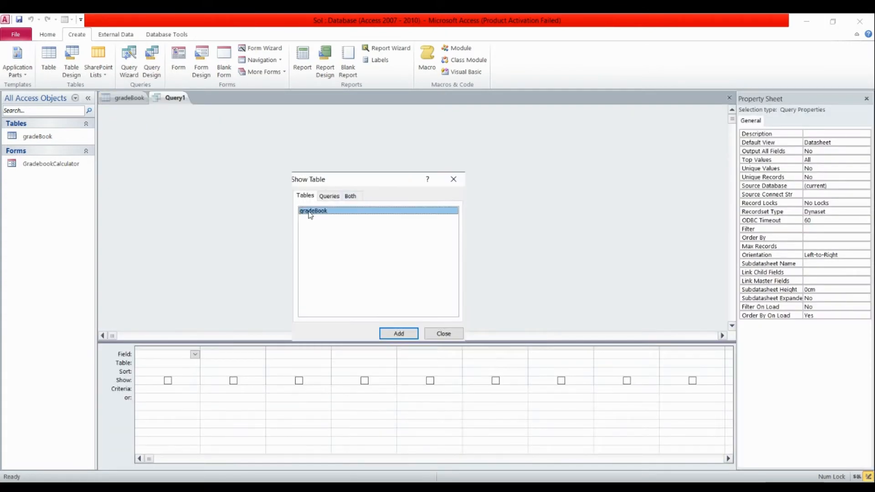
pyautogui.click(400, 333)
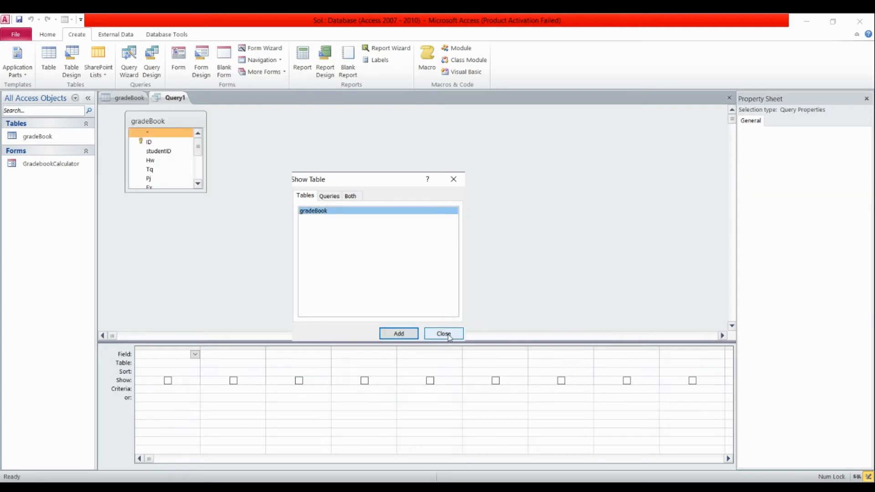
pyautogui.click(447, 335)
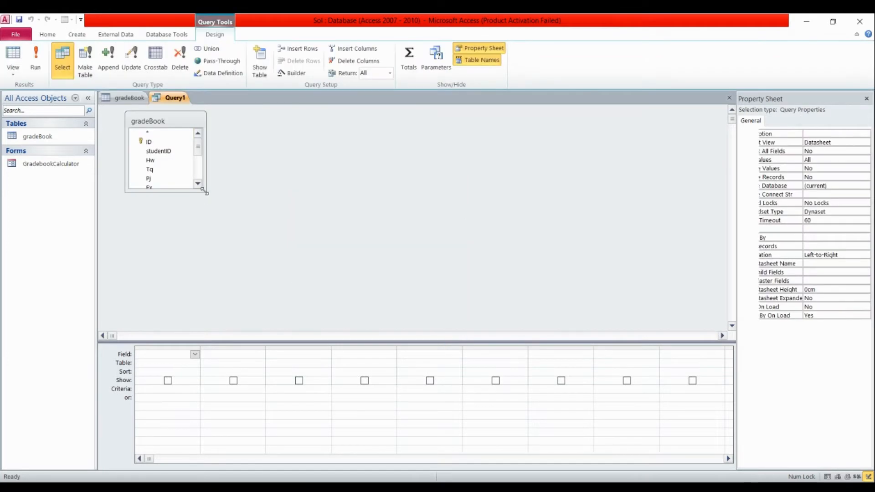
# Add all gradeBook fields from studentID through ExPerc to the query grid, enlarging the table's field list to show them all
pyautogui.moveTo(206, 192); pyautogui.dragTo(297, 297)
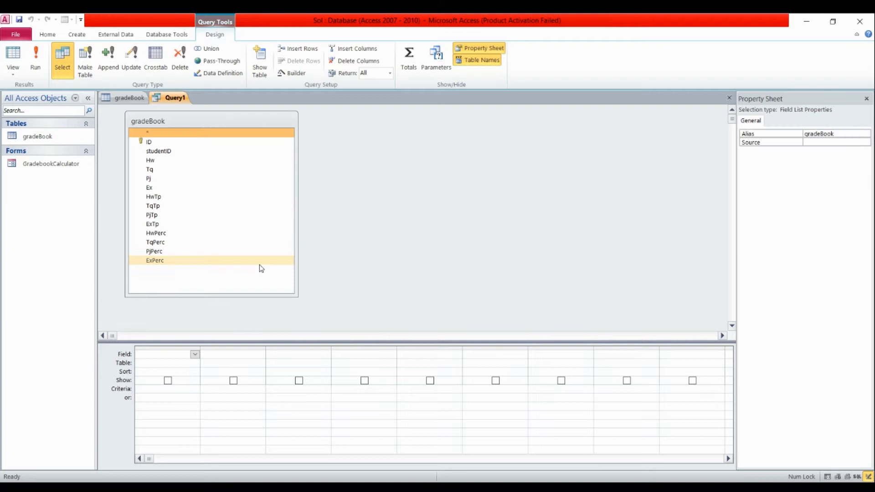
pyautogui.click(168, 158)
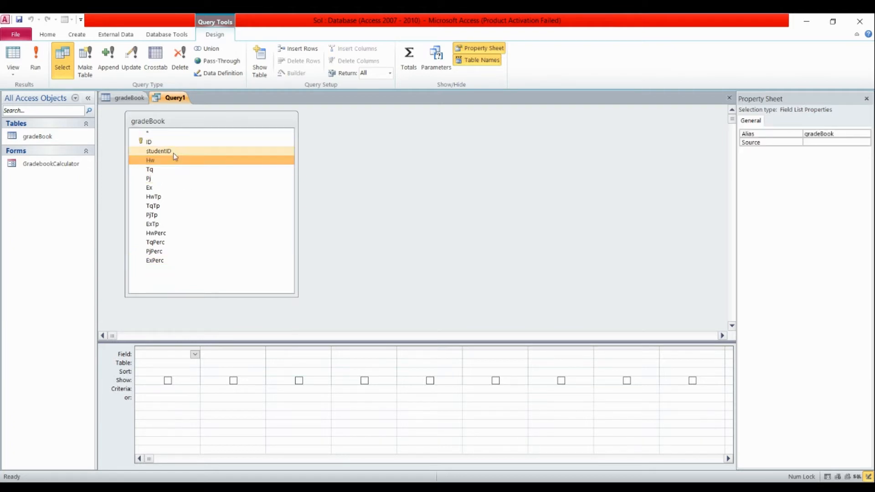
pyautogui.click(171, 150)
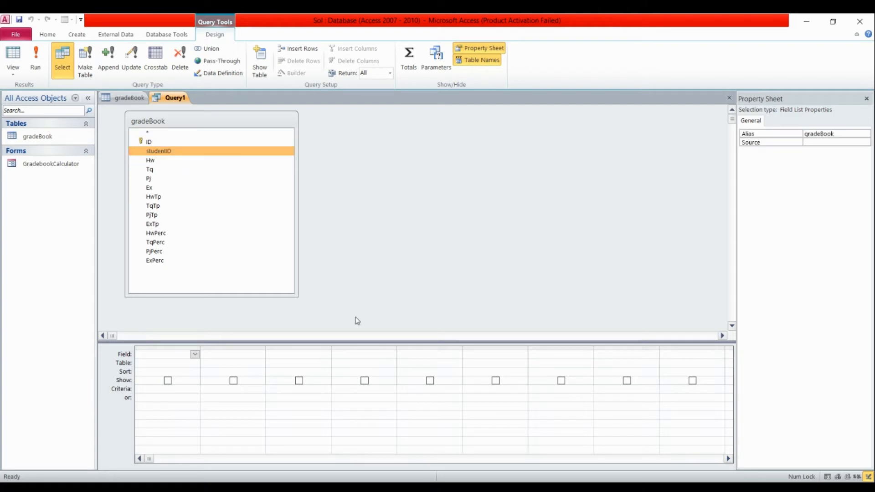
pyautogui.keyDown('shift'); pyautogui.click(194, 276); pyautogui.keyUp('shift')
pyautogui.moveTo(182, 207); pyautogui.dragTo(194, 354)
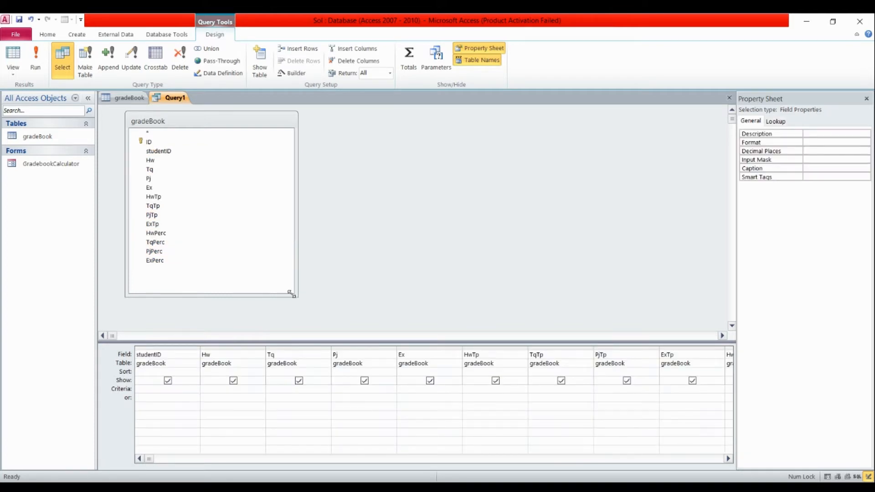
pyautogui.moveTo(293, 295); pyautogui.dragTo(254, 268)
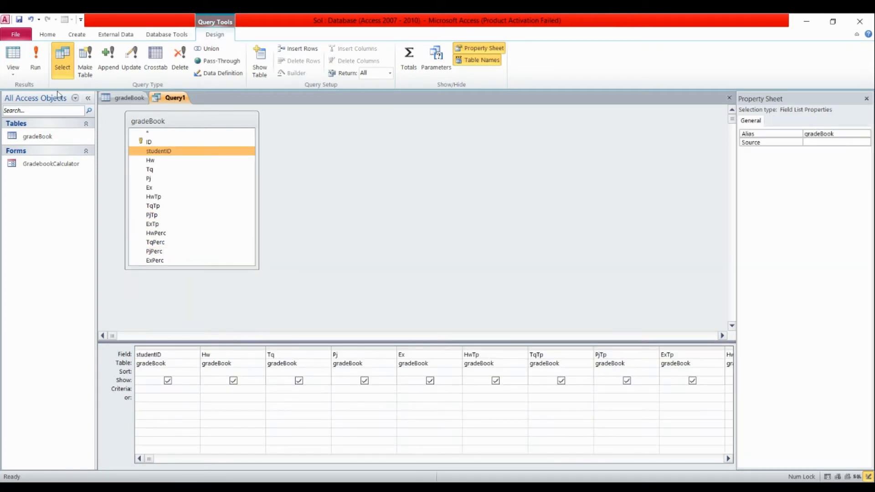
# Preview the query's records in Datasheet View and switch the query to SQL View
pyautogui.click(12, 57)
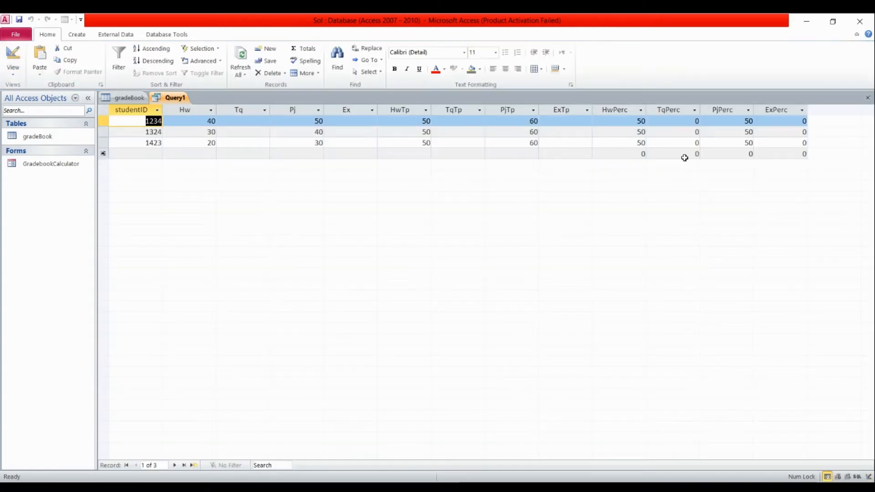
pyautogui.click(10, 76)
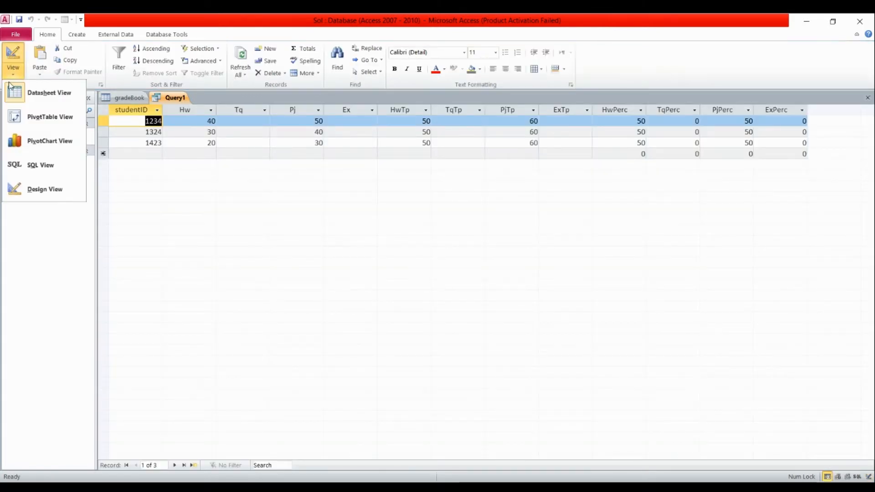
pyautogui.click(30, 167)
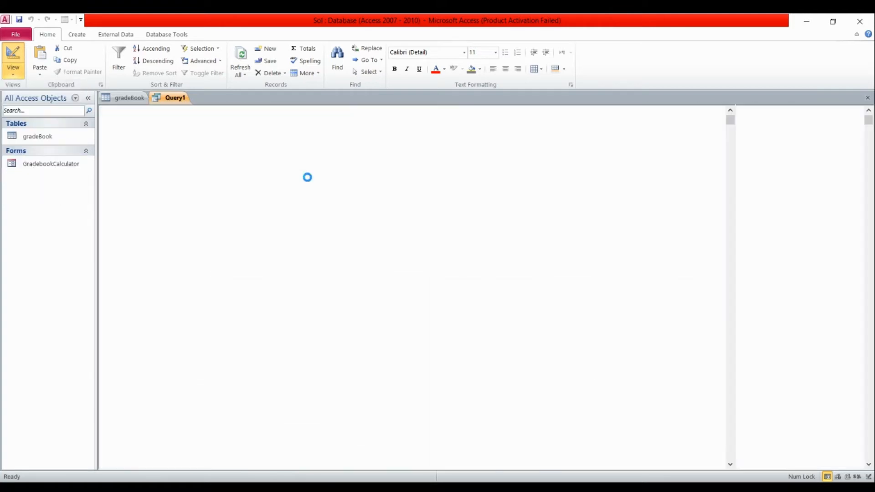
pyautogui.click(163, 128)
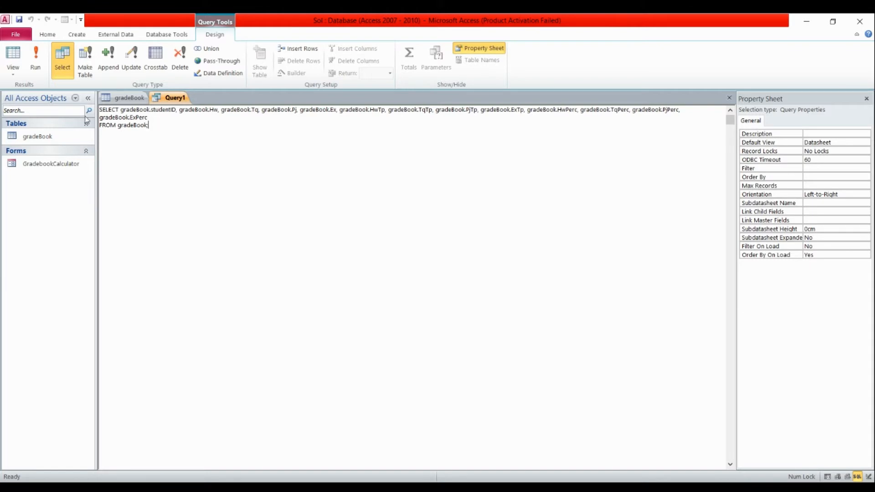
# Append gradeBook.Hw to the SELECT list after gradeBook.ExPerc, separated by a comma
pyautogui.click(150, 117)
pyautogui.write(',')
pyautogui.press('BackSpace')
pyautogui.moveTo(218, 109); pyautogui.dragTo(181, 111)
pyautogui.moveTo(386, 110); pyautogui.dragTo(339, 111)
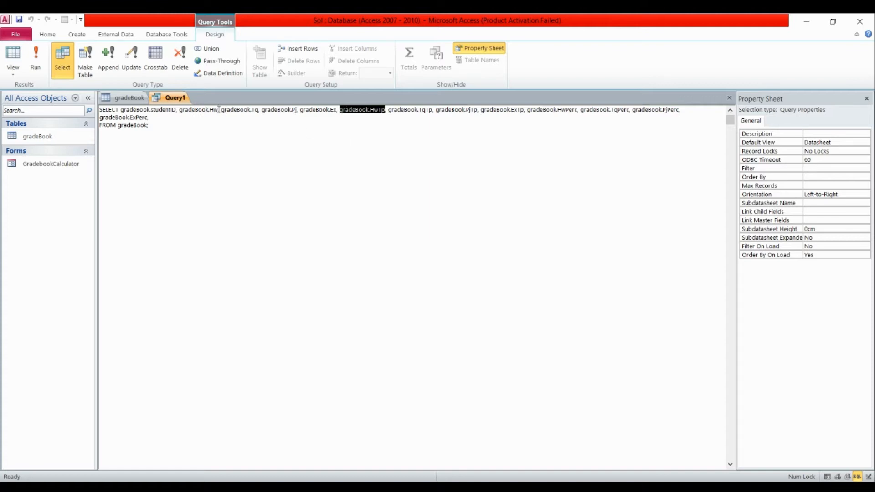
pyautogui.moveTo(219, 110); pyautogui.dragTo(180, 110)
pyautogui.hotkey('ctrl', 'c')
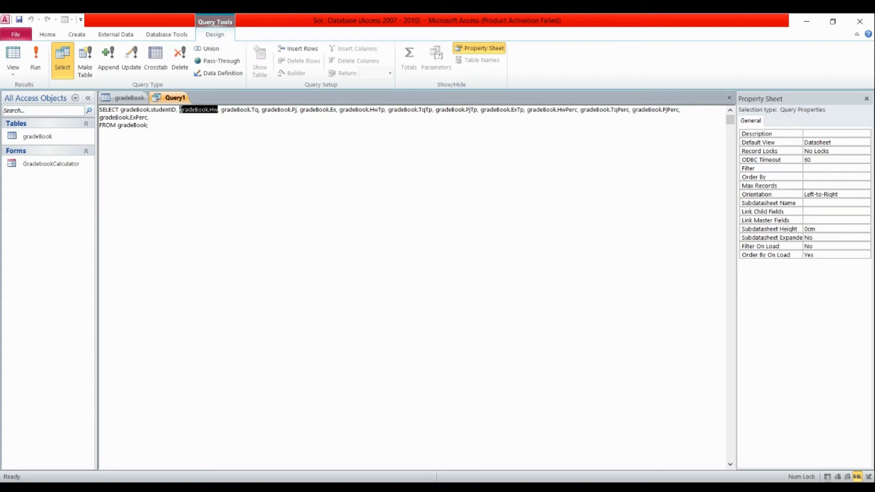
pyautogui.click(162, 116)
pyautogui.hotkey('ctrl', 'v')
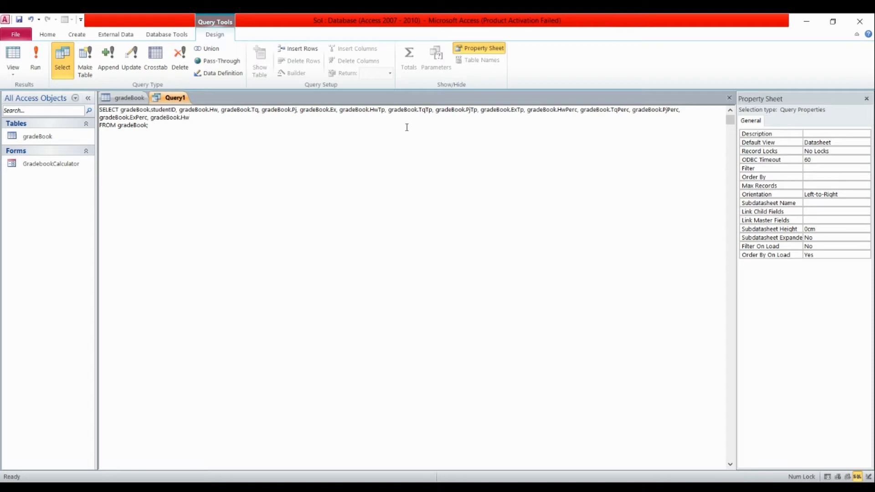
# Divide the appended gradeBook.Hw by gradeBook.HwTp and enclose the division in parentheses
pyautogui.moveTo(387, 110); pyautogui.dragTo(339, 110)
pyautogui.hotkey('ctrl', 'c')
pyautogui.click(205, 119)
pyautogui.write('/')
pyautogui.hotkey('ctrl', 'v')
pyautogui.write(')')
pyautogui.click(151, 117)
pyautogui.write('(')
# Multiply the homework quotient by gradeBook.HwPerc, wrap the whole expression in parentheses and alias it as HwAVG
pyautogui.click(242, 118)
pyautogui.write('*')
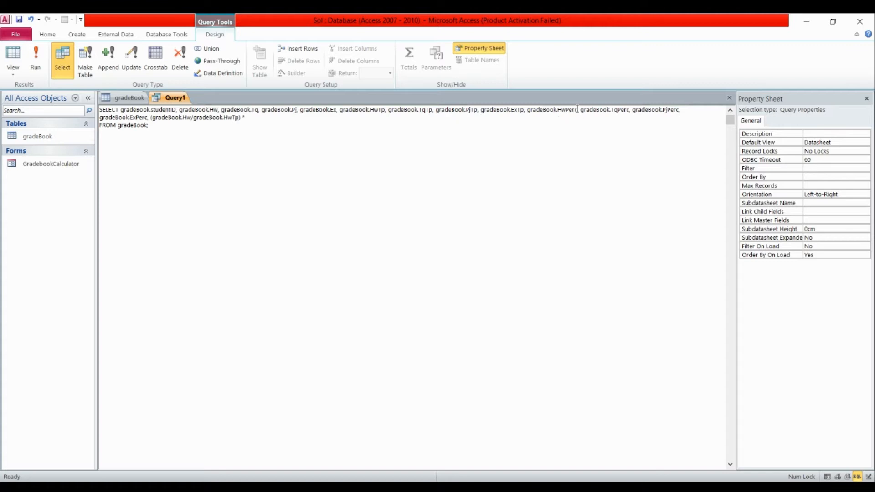
pyautogui.moveTo(578, 109); pyautogui.dragTo(528, 110)
pyautogui.hotkey('ctrl', 'c')
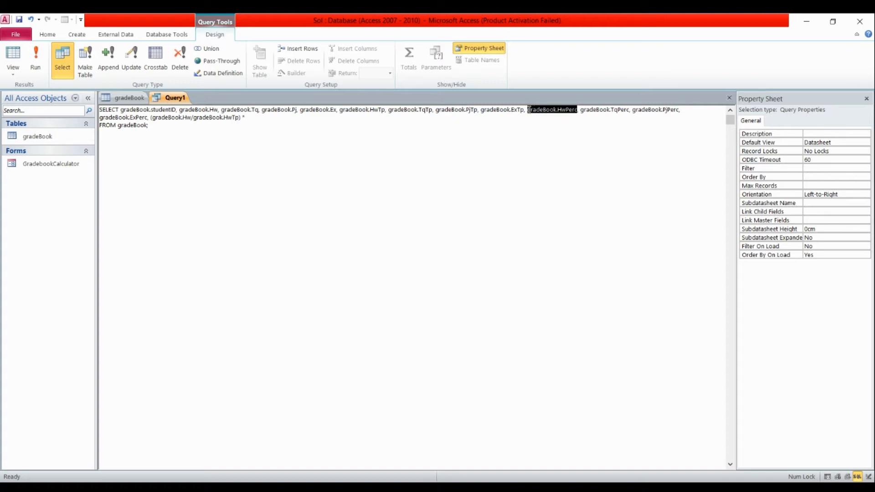
pyautogui.click(246, 118)
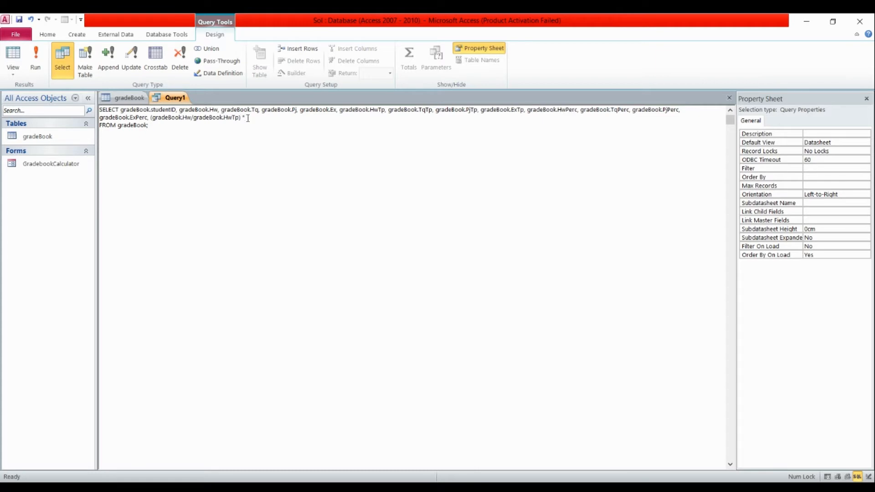
pyautogui.hotkey('ctrl', 'v')
pyautogui.write(')')
pyautogui.click(152, 115)
pyautogui.write('(')
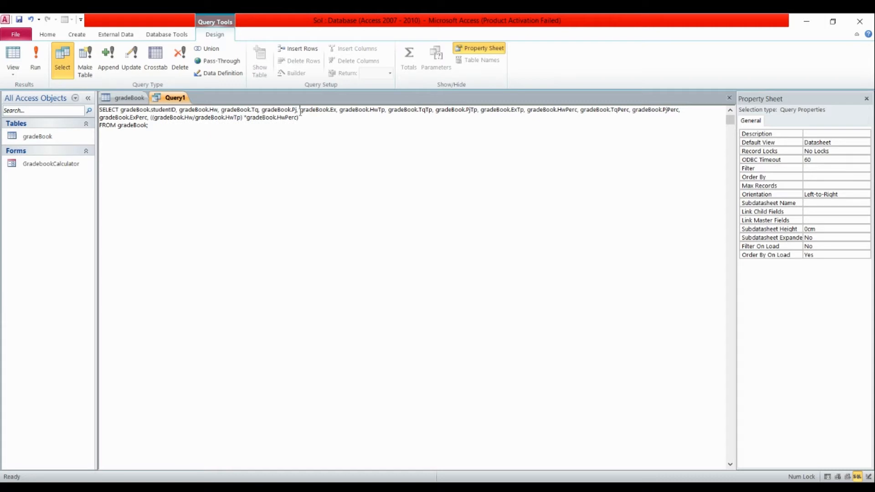
pyautogui.write(' as HwAVG')
# Check the HwAVG column in the query's datasheet, then return to the SQL statement and review its expression
pyautogui.click(12, 55)
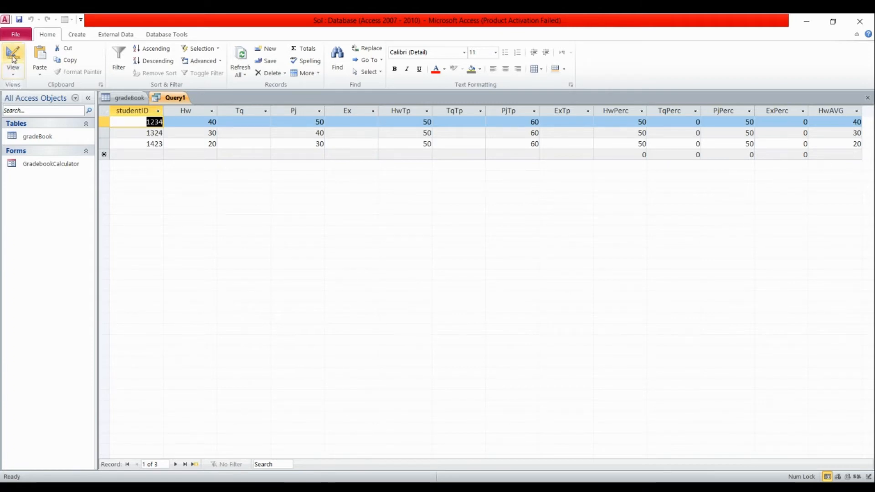
pyautogui.click(12, 76)
pyautogui.click(39, 163)
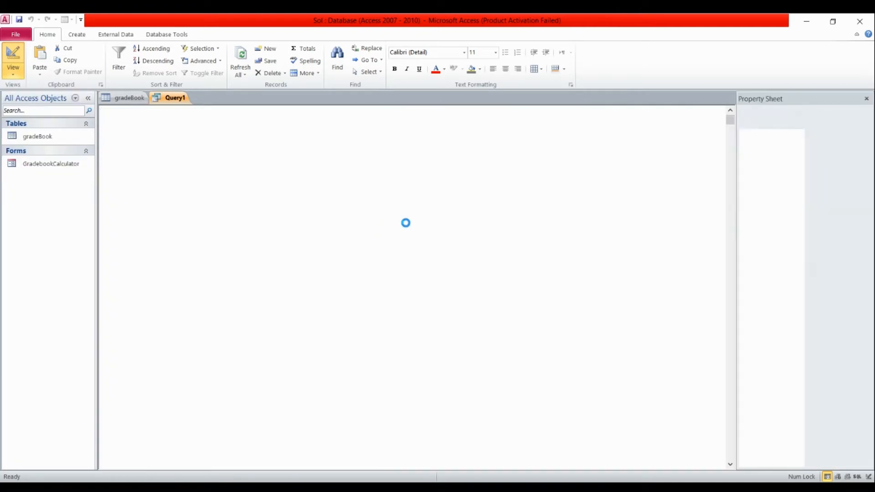
pyautogui.click(332, 118)
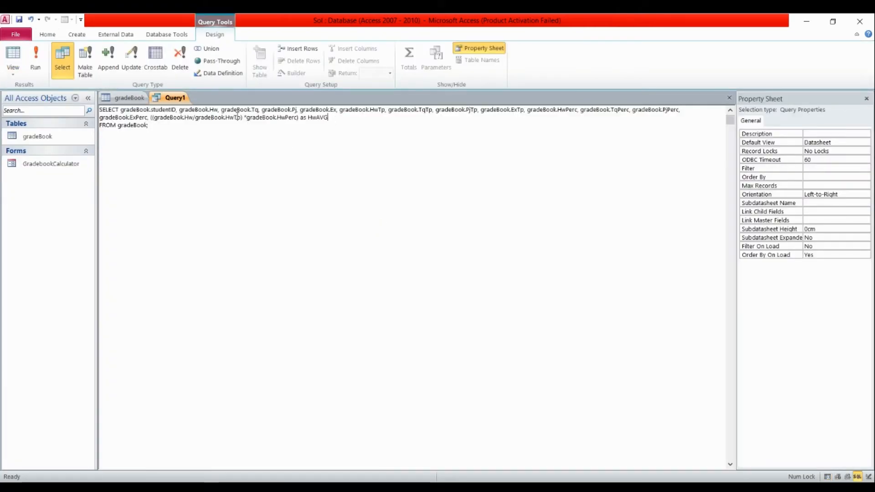
pyautogui.moveTo(242, 117); pyautogui.dragTo(265, 118)
pyautogui.click(344, 121)
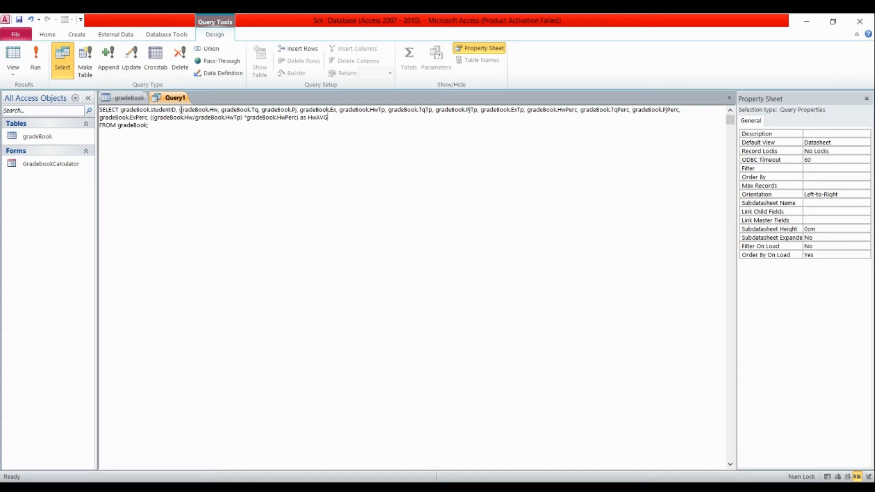
# Append gradeBook.Tq to the SELECT list after HwAVG, separated by a comma
pyautogui.moveTo(179, 110); pyautogui.dragTo(186, 110)
pyautogui.click(221, 109)
pyautogui.moveTo(221, 109); pyautogui.dragTo(259, 111)
pyautogui.hotkey('ctrl', 'c')
pyautogui.click(330, 117)
pyautogui.write(',')
pyautogui.hotkey('ctrl', 'v')
# Divide the appended gradeBook.Tq by gradeBook.TqTp and enclose the division in parentheses
pyautogui.moveTo(432, 109); pyautogui.dragTo(389, 110)
pyautogui.hotkey('ctrl', 'c')
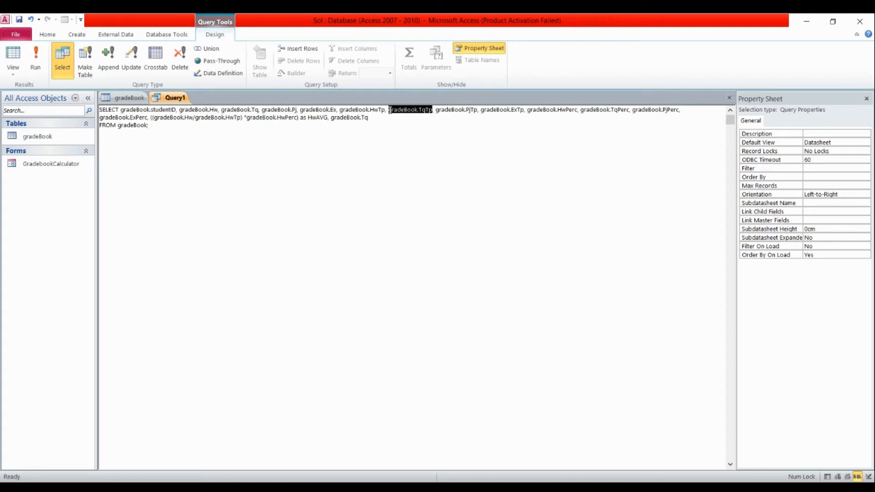
pyautogui.click(376, 118)
pyautogui.write('/')
pyautogui.hotkey('ctrl', 'v')
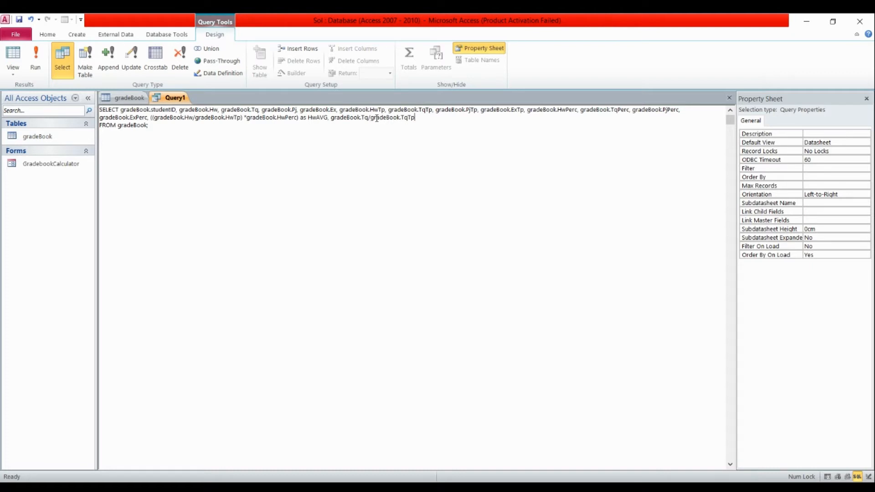
pyautogui.click(332, 118)
pyautogui.write('(')
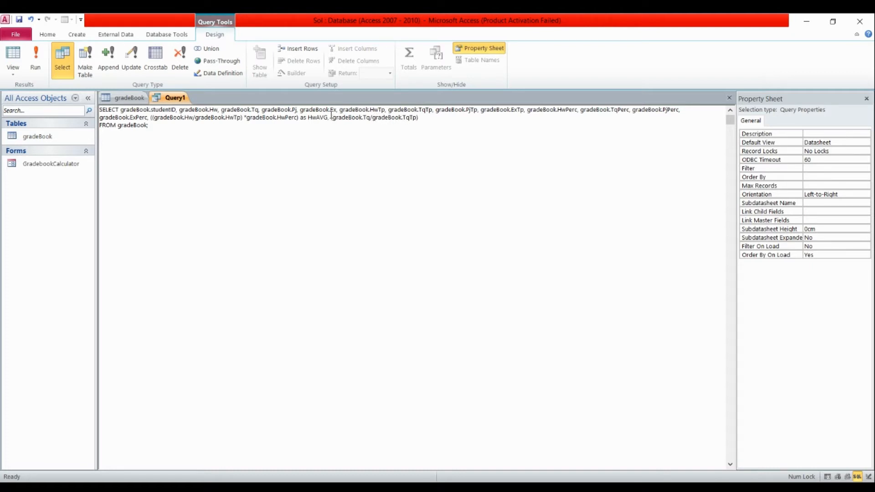
# Multiply the Tq quotient by gradeBook.TqPerc, wrap the whole expression in parentheses and alias it as TqAVG, followed by a comma
pyautogui.click(419, 117)
pyautogui.moveTo(629, 109); pyautogui.dragTo(581, 109)
pyautogui.hotkey('ctrl', 'c')
pyautogui.click(433, 119)
pyautogui.hotkey('ctrl', 'v')
pyautogui.click(331, 117)
pyautogui.write('(')
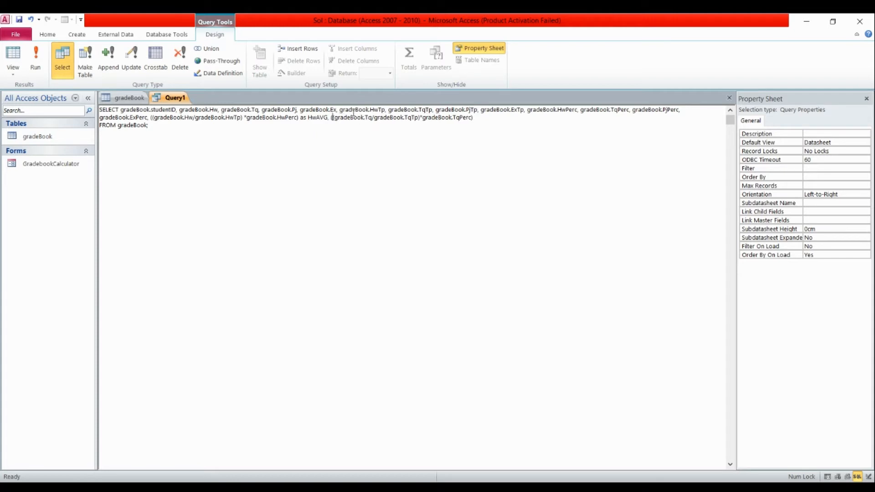
pyautogui.click(471, 120)
pyautogui.write('as TqAVG,')
# Append the expression (gradeBook.Pj/gradeBook.PjTp) to the SELECT list after TqAVG
pyautogui.moveTo(296, 110); pyautogui.dragTo(262, 110)
pyautogui.hotkey('ctrl', 'c')
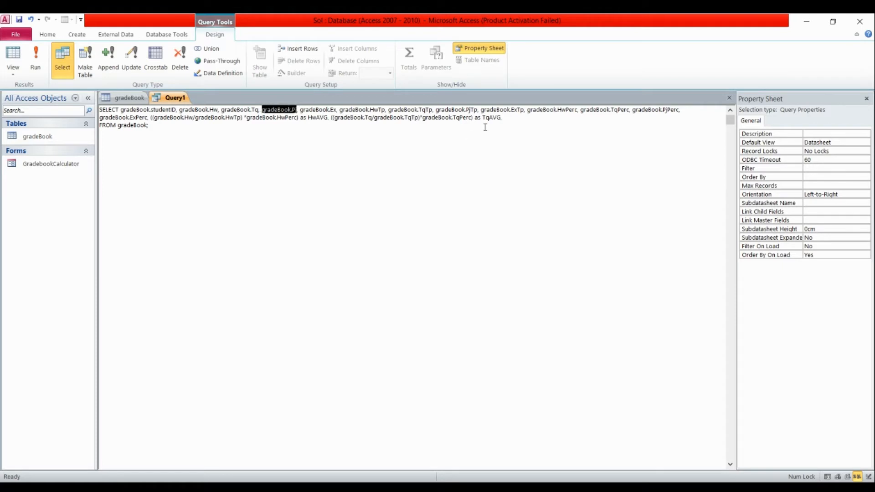
pyautogui.click(504, 118)
pyautogui.hotkey('ctrl', 'v')
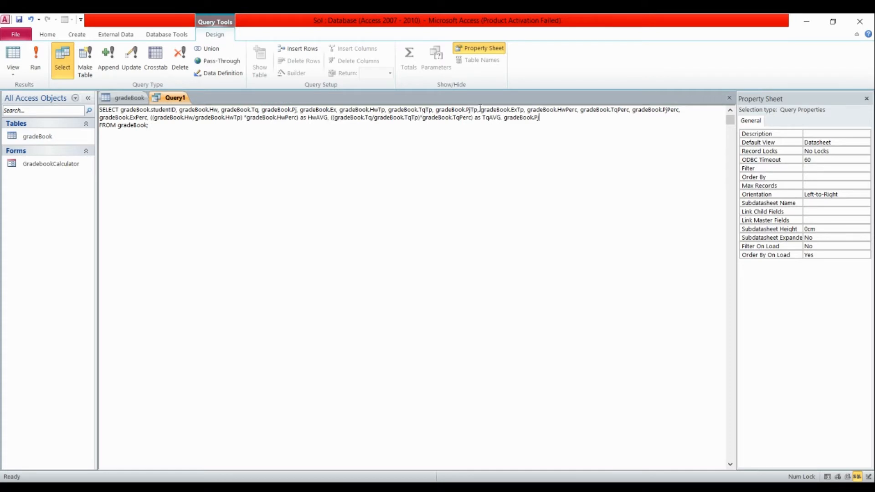
pyautogui.moveTo(477, 109); pyautogui.dragTo(435, 110)
pyautogui.hotkey('ctrl', 'c')
pyautogui.click(540, 118)
pyautogui.write('/')
pyautogui.hotkey('ctrl', 'v')
pyautogui.write(')')
pyautogui.click(504, 117)
pyautogui.write('(')
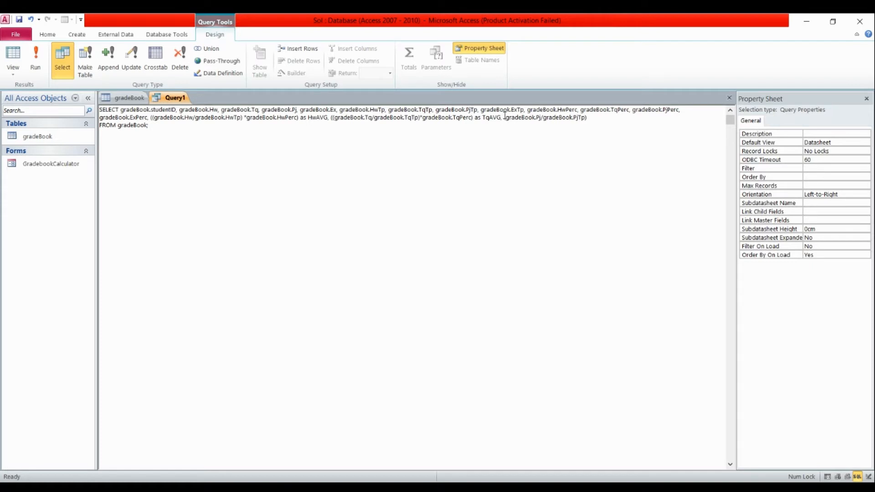
# Multiply the Pj quotient by gradeBook.PjPerc, wrap the whole expression in parentheses and alias it as PjAVG, followed by a comma
pyautogui.click(590, 118)
pyautogui.write('*')
pyautogui.moveTo(679, 109); pyautogui.dragTo(631, 110)
pyautogui.hotkey('ctrl', 'c')
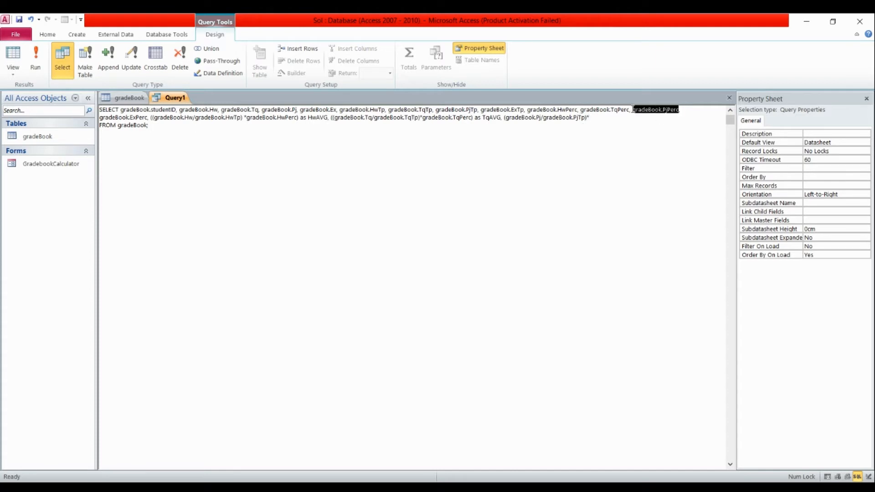
pyautogui.click(590, 119)
pyautogui.hotkey('ctrl', 'v')
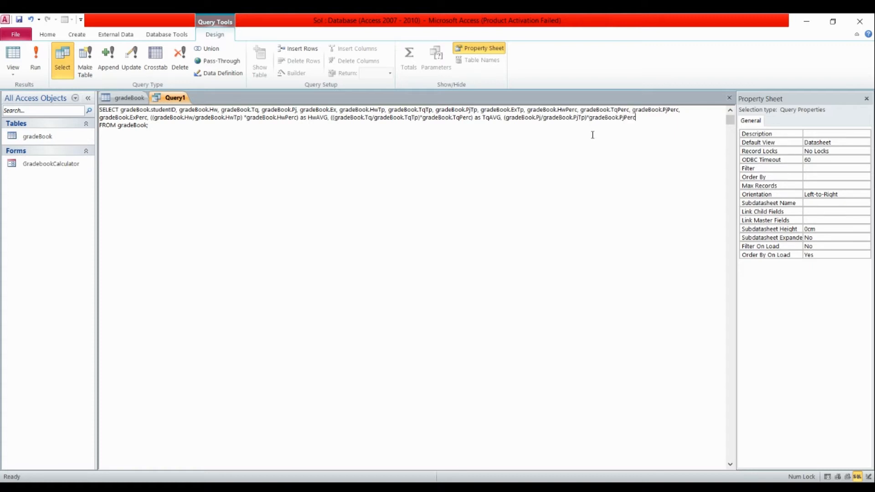
pyautogui.write(')')
pyautogui.click(504, 118)
pyautogui.write('(')
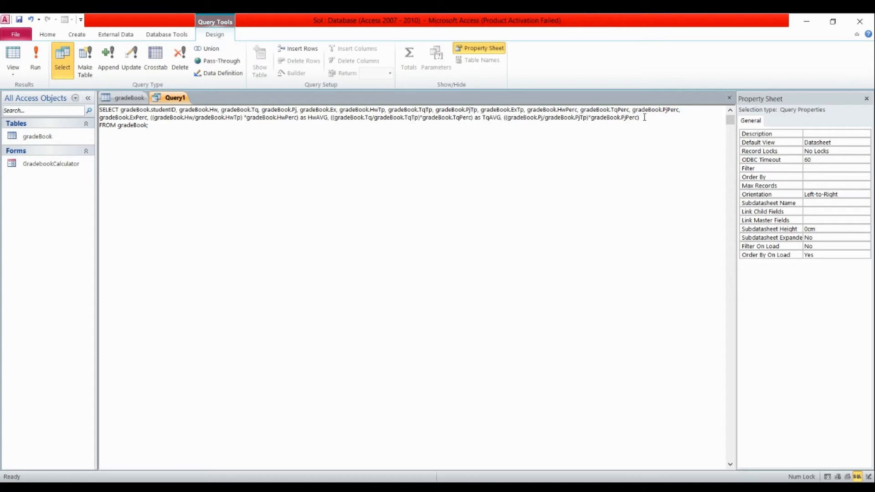
pyautogui.write('as P')
pyautogui.write('jAV')
pyautogui.write('G')
pyautogui.write(',')
# Append the expression gradeBook.Ex/gradeBook.ExPerc to the end of the SELECT list, after PjAVG
pyautogui.moveTo(335, 110); pyautogui.dragTo(299, 110)
pyautogui.hotkey('ctrl', 'c')
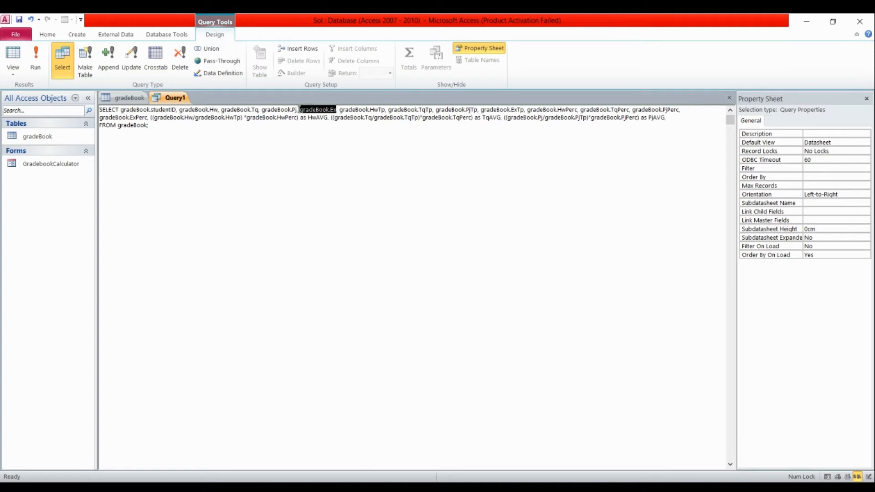
pyautogui.click(671, 120)
pyautogui.hotkey('ctrl', 'v')
pyautogui.moveTo(147, 117); pyautogui.dragTo(100, 118)
pyautogui.hotkey('ctrl', 'c')
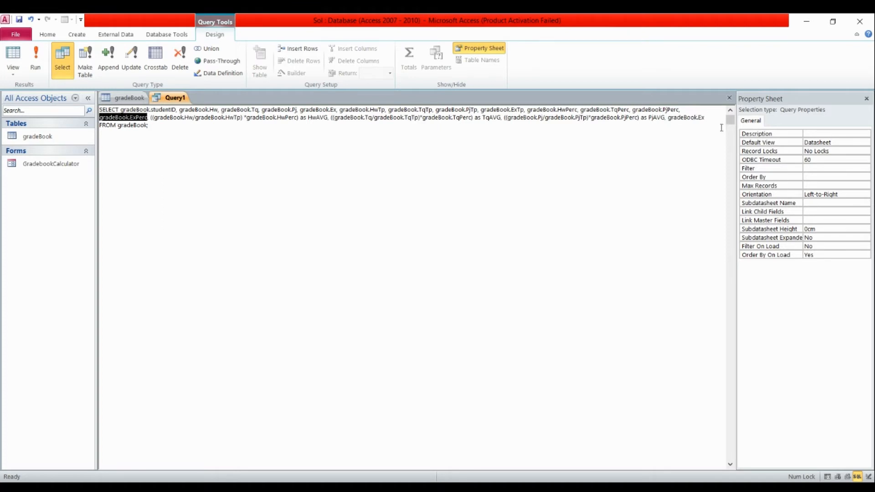
pyautogui.click(706, 117)
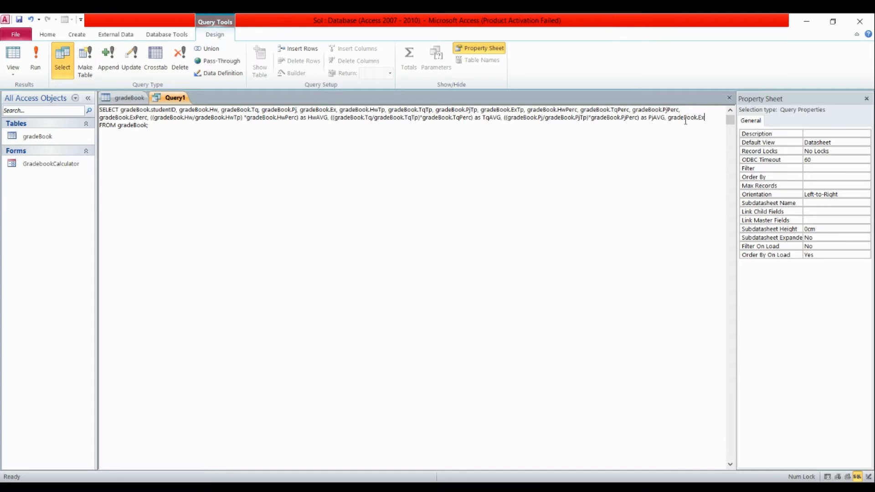
pyautogui.write('/')
pyautogui.hotkey('ctrl', 'v')
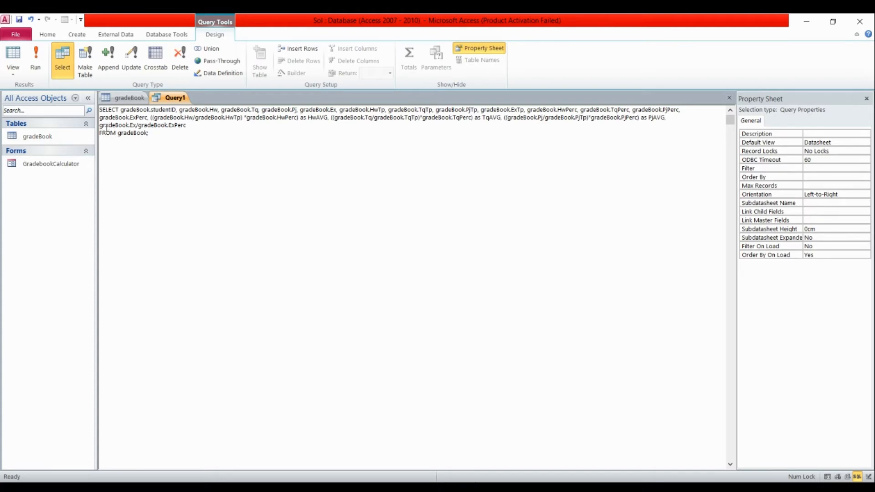
# Put two opening parentheses before the Ex quotient and a closing parenthesis with a multiplication sign after it
pyautogui.write('((')
pyautogui.click(191, 125)
pyautogui.write(')*')
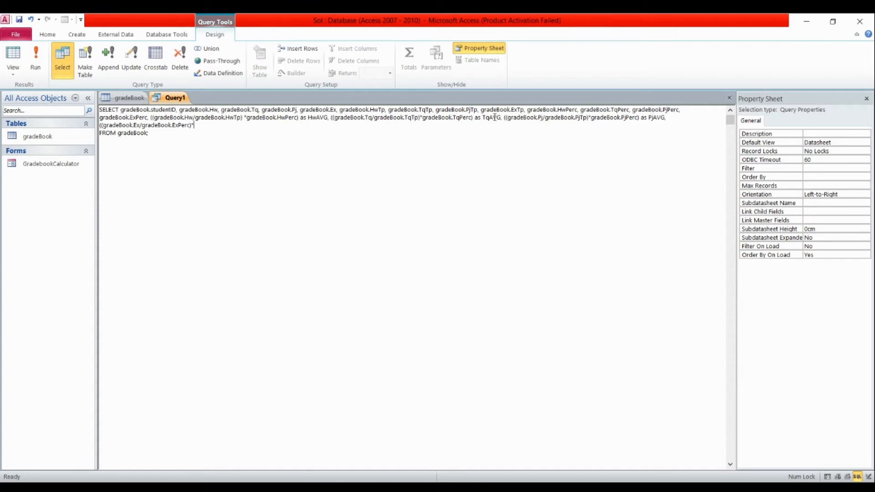
# Replace the divisor gradeBook.ExPerc in the Ex expression with gradeBook.ExTp, keeping the closing parenthesis and multiplication sign
pyautogui.moveTo(523, 112); pyautogui.dragTo(482, 112)
pyautogui.hotkey('ctrl', 'c')
pyautogui.click(142, 127)
pyautogui.hotkey('ctrl', 'v')
pyautogui.moveTo(233, 126); pyautogui.dragTo(187, 126)
pyautogui.hotkey('ctrl', 'c')
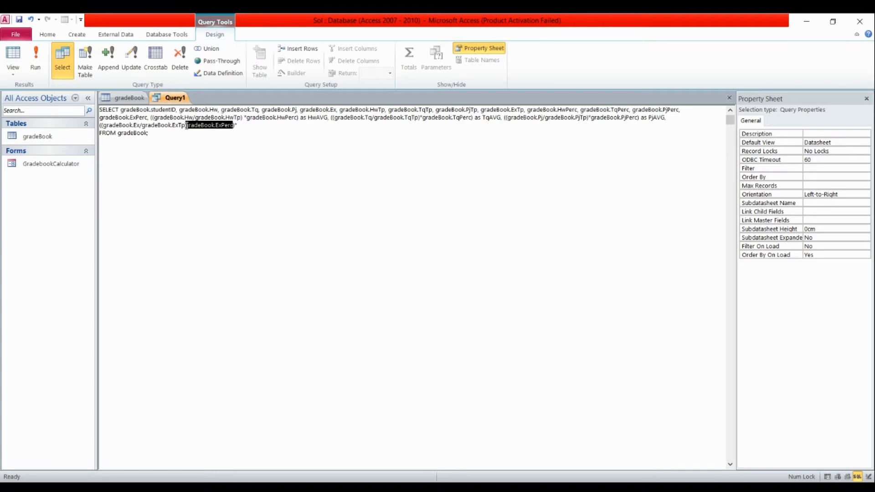
pyautogui.press('BackSpace')
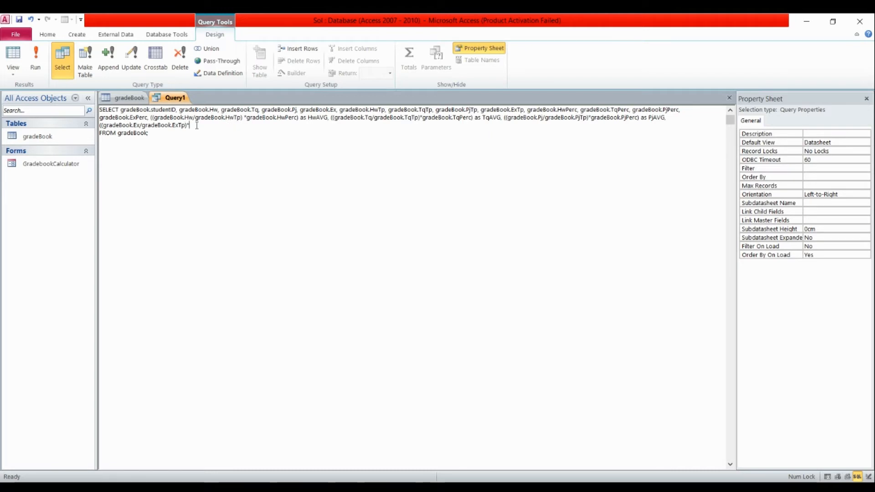
# Multiply the Ex quotient by gradeBook.ExPerc, close the outer parenthesis and alias the expression as ExAVG
pyautogui.hotkey('ctrl', 'v')
pyautogui.write('As')
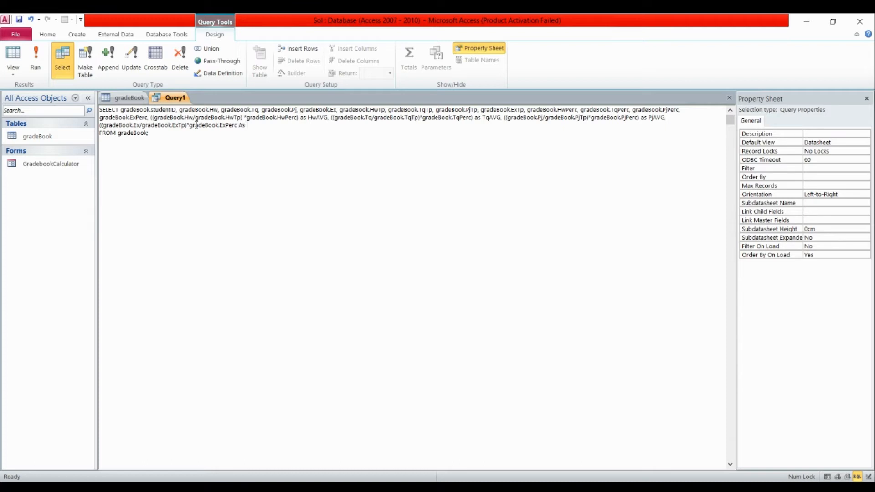
pyautogui.write(' ExAVG')
# Run the query and widen the PjAVG column so its full values can be read
pyautogui.click(13, 59)
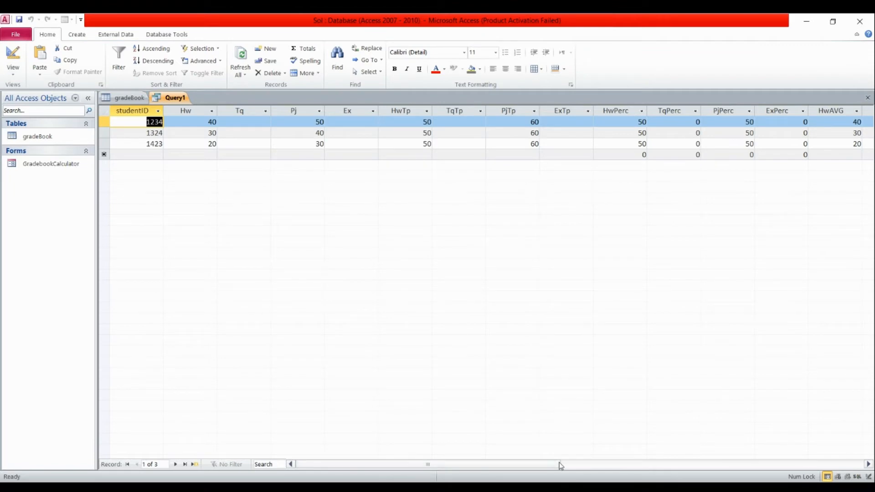
pyautogui.moveTo(560, 464); pyautogui.dragTo(712, 466)
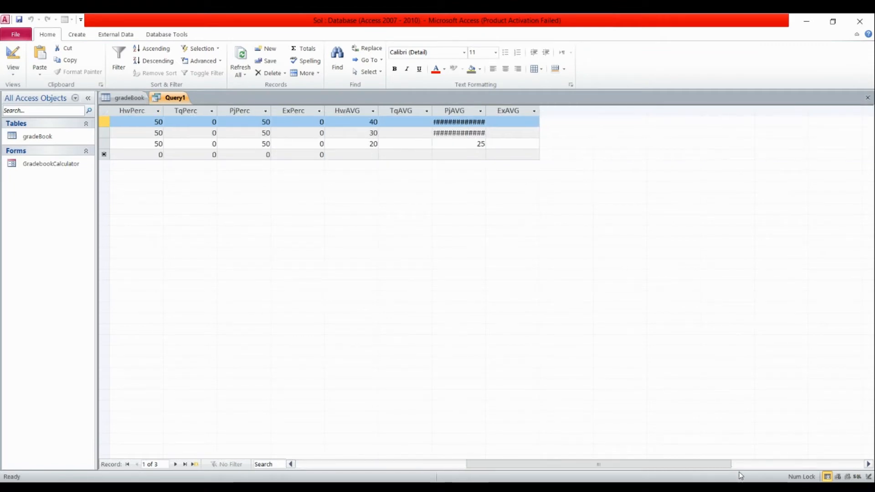
pyautogui.moveTo(433, 110); pyautogui.dragTo(496, 112)
pyautogui.moveTo(695, 467); pyautogui.dragTo(506, 467)
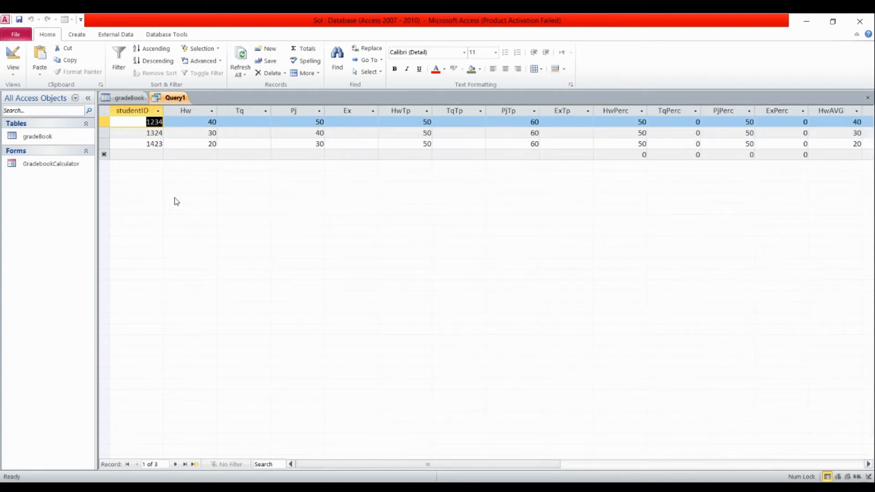
# Return to the query's SQL, add the clause GROUP BY studentID; after FROM gradeBook and run the query
pyautogui.click(14, 79)
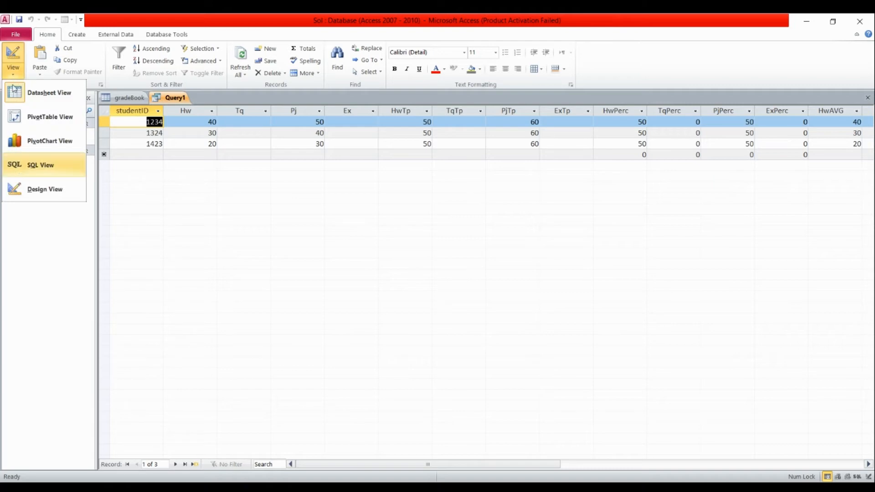
pyautogui.click(23, 169)
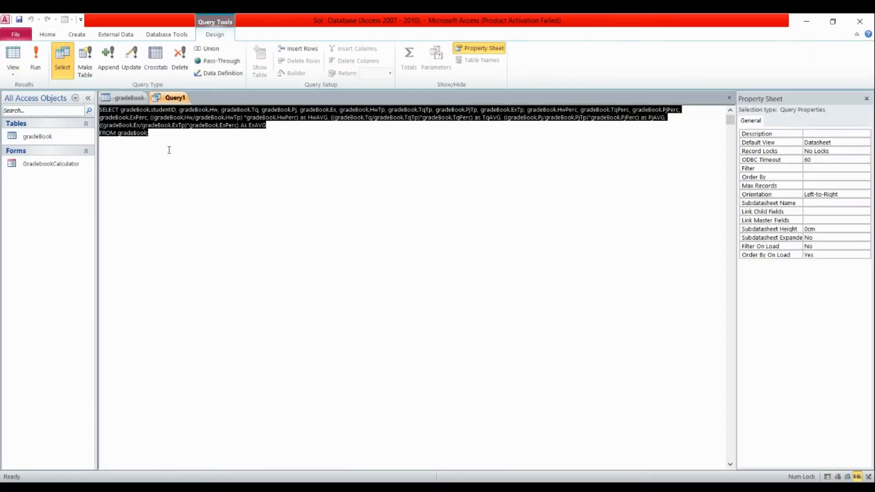
pyautogui.click(165, 139)
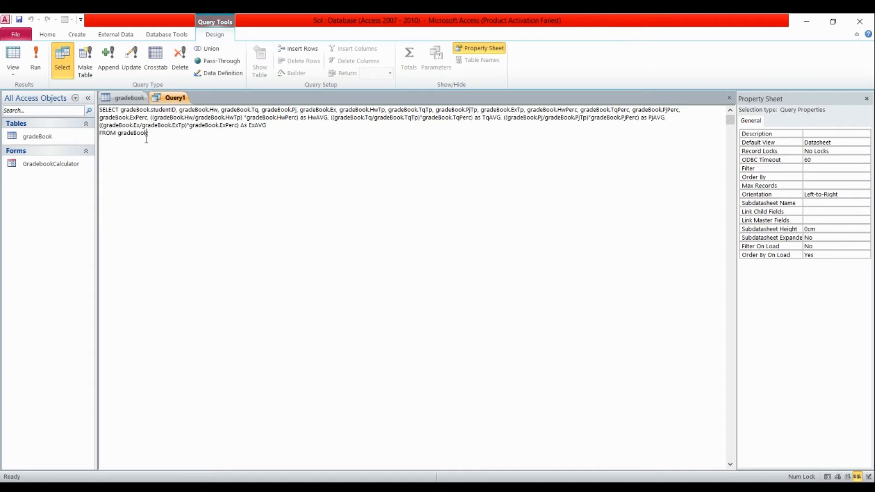
pyautogui.click(152, 130)
pyautogui.moveTo(172, 110); pyautogui.dragTo(130, 114)
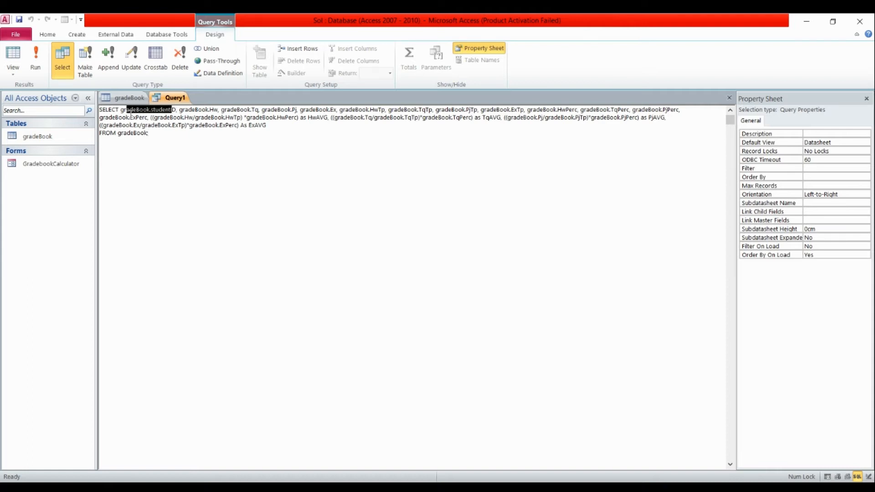
pyautogui.click(161, 138)
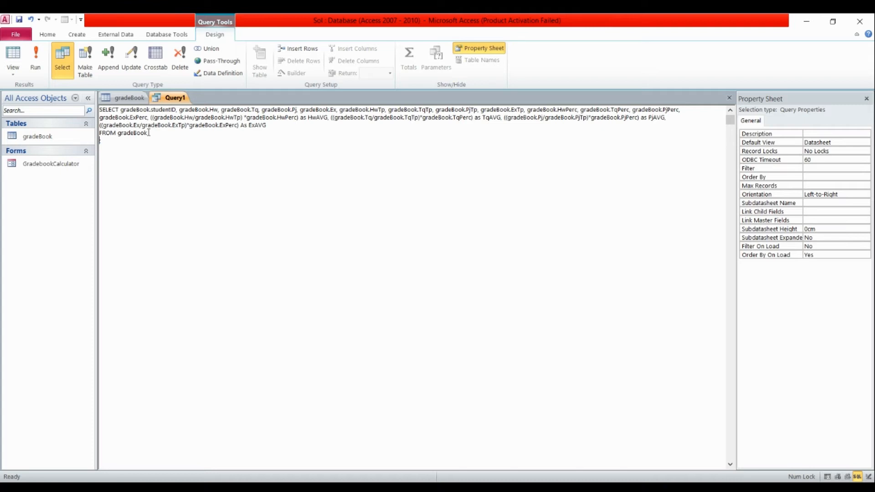
pyautogui.press('capslock')
pyautogui.write('GROUP BY')
pyautogui.press('capslock')
pyautogui.write('studentID;')
pyautogui.click(15, 54)
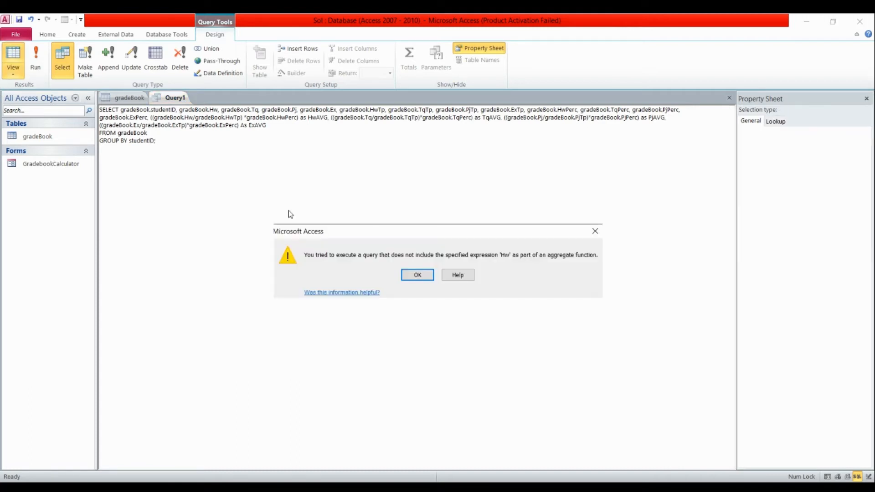
pyautogui.moveTo(379, 233); pyautogui.dragTo(345, 199)
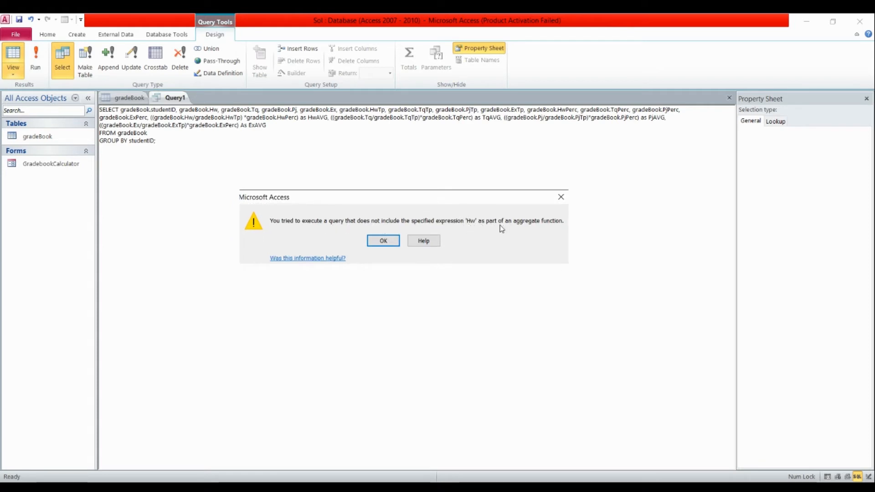
pyautogui.click(383, 240)
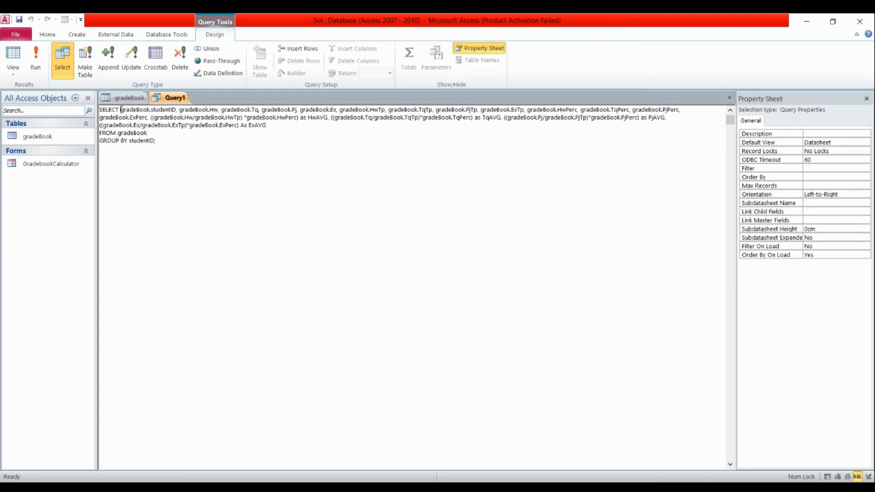
# Replace studentID in the GROUP BY clause with all the plain SELECT fields from gradeBook.studentID through gradeBook.ExPerc
pyautogui.moveTo(120, 110)
pyautogui.mouseDown()
pyautogui.moveTo(147, 117)
pyautogui.moveTo(120, 111)
pyautogui.mouseUp()
pyautogui.hotkey('ctrl', 'c')
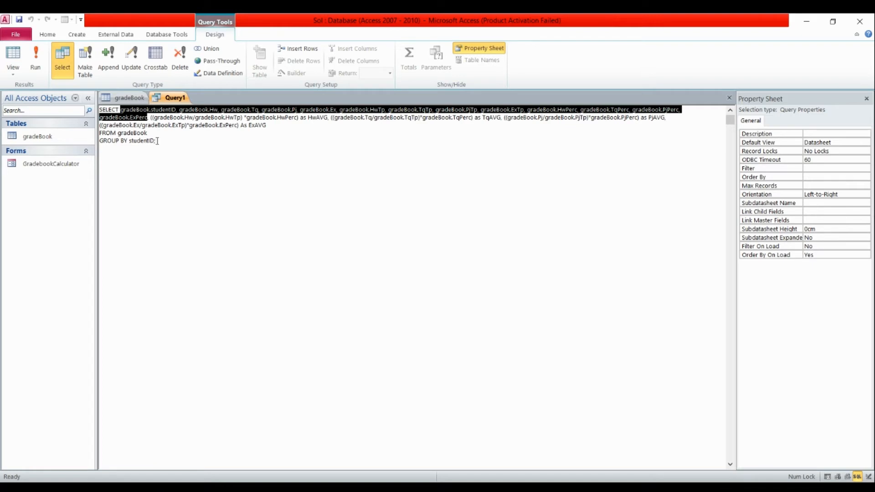
pyautogui.moveTo(157, 140); pyautogui.dragTo(129, 141)
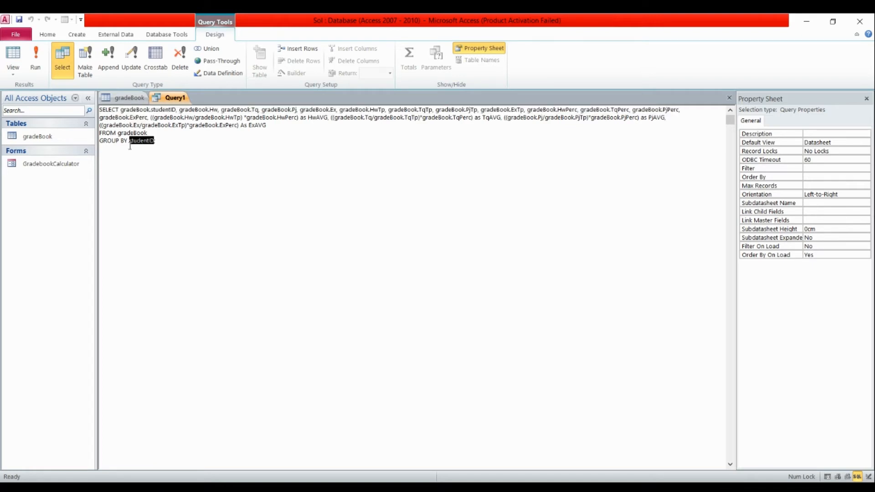
pyautogui.hotkey('ctrl', 'v')
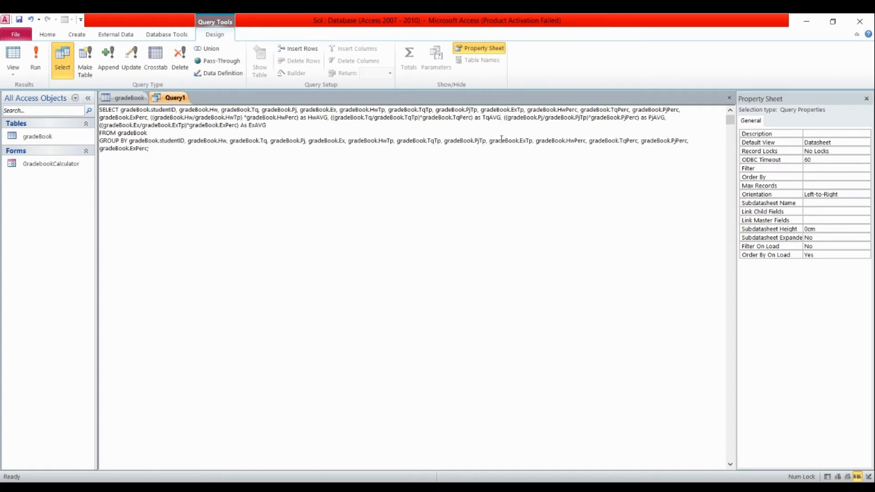
# Run the grouped query and examine the calculated average columns from HwAVG to ExAVG
pyautogui.click(13, 54)
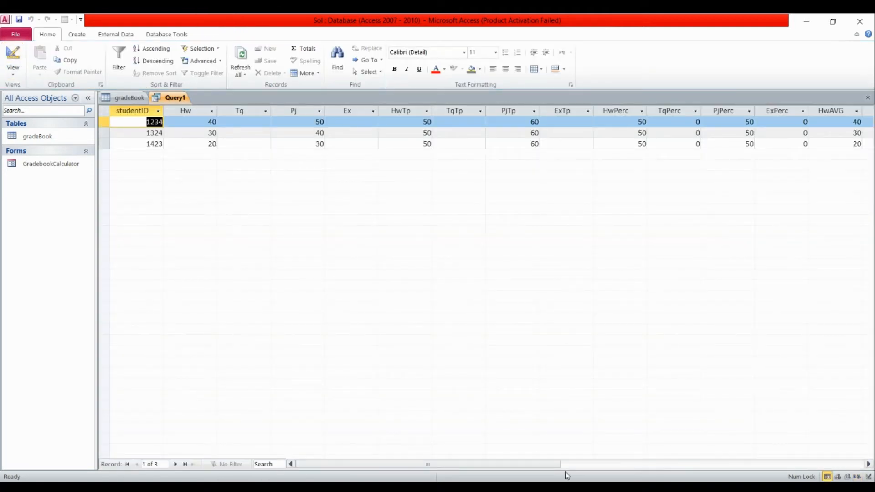
pyautogui.moveTo(563, 464); pyautogui.dragTo(691, 460)
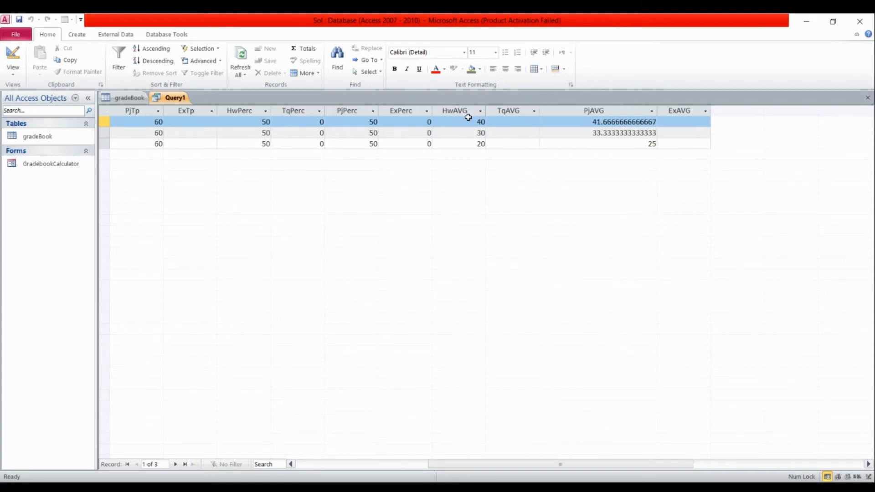
pyautogui.moveTo(631, 465); pyautogui.dragTo(621, 465)
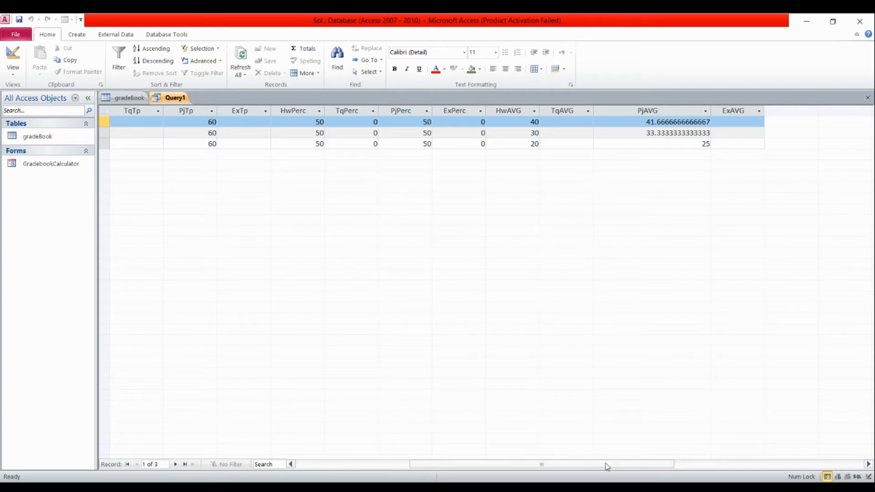
pyautogui.moveTo(606, 465); pyautogui.dragTo(634, 461)
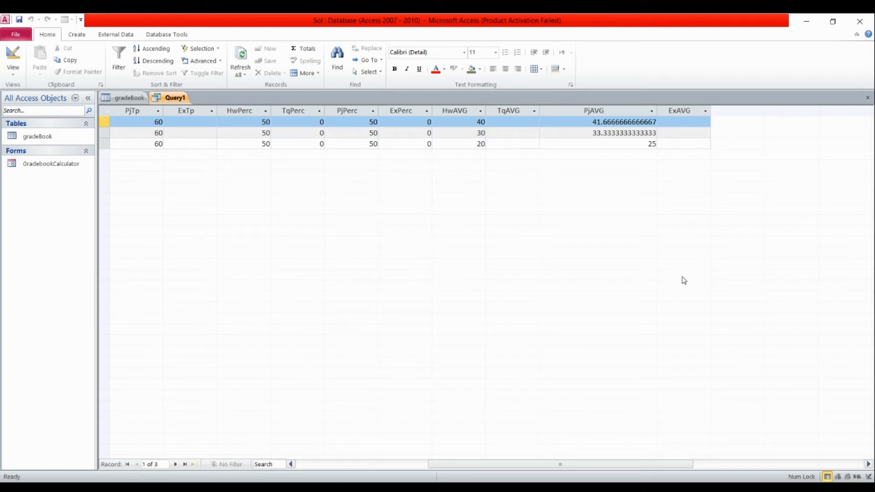
pyautogui.moveTo(621, 467); pyautogui.dragTo(486, 453)
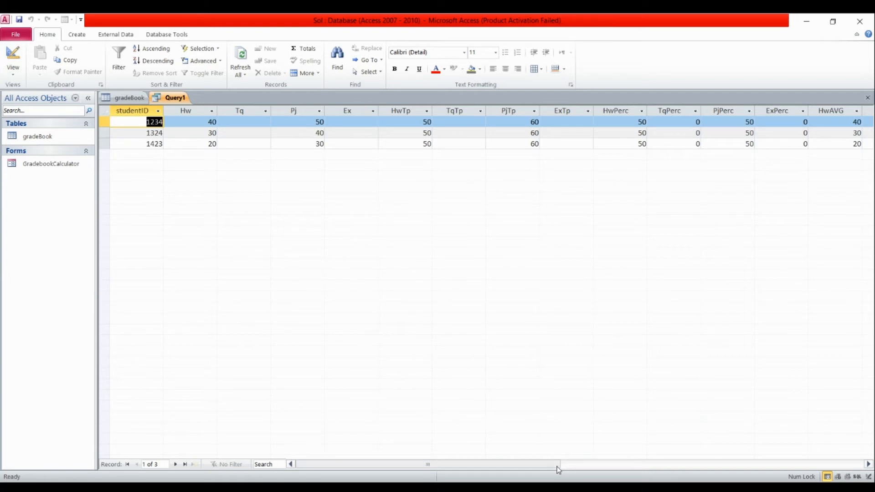
pyautogui.moveTo(558, 469)
pyautogui.mouseDown()
pyautogui.moveTo(610, 470)
pyautogui.moveTo(553, 466)
pyautogui.mouseUp()
pyautogui.moveTo(561, 465)
pyautogui.mouseDown()
pyautogui.moveTo(622, 469)
pyautogui.moveTo(556, 466)
pyautogui.mouseUp()
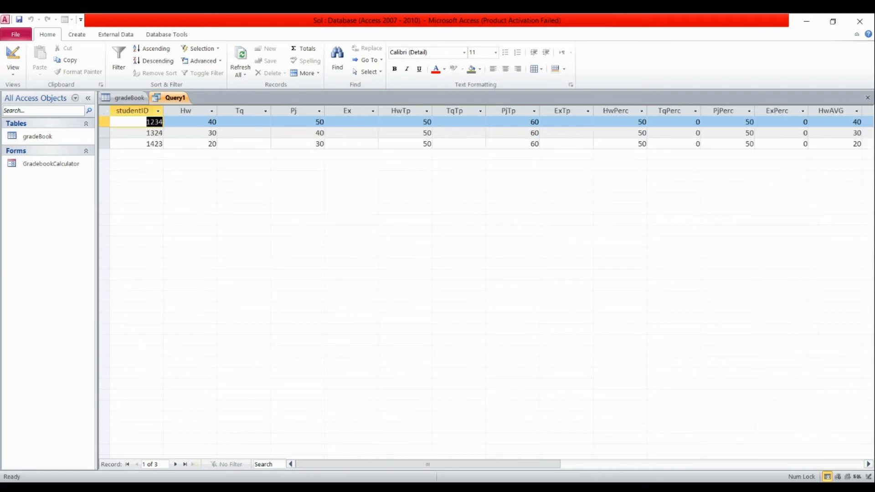
# In the query's SQL, add a comma after ExAVG and start a new parenthesised sum with HwAVG+
pyautogui.click(13, 72)
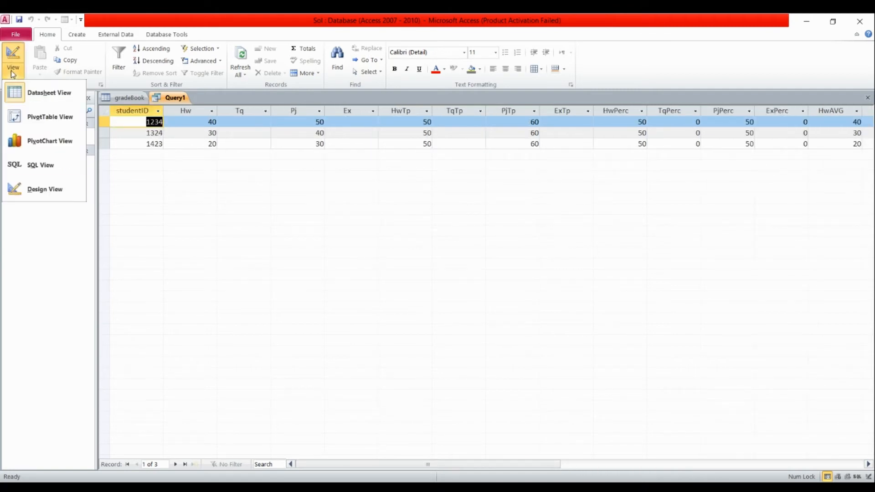
pyautogui.click(38, 168)
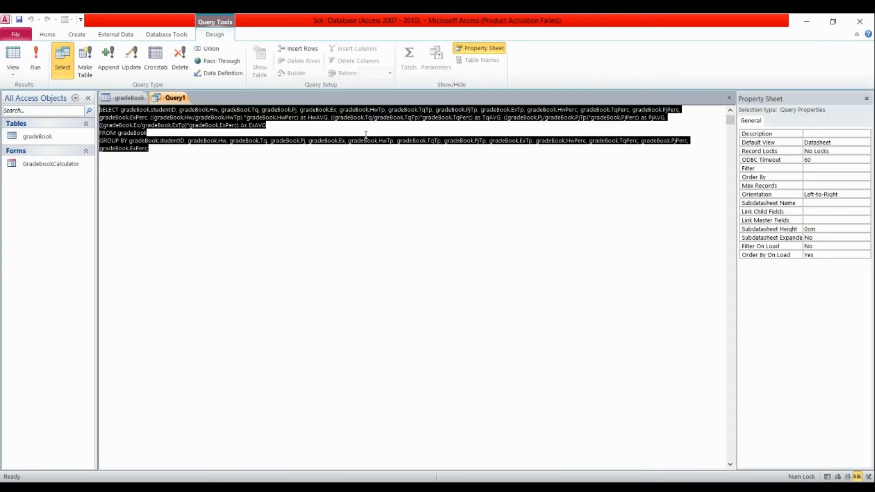
pyautogui.click(250, 134)
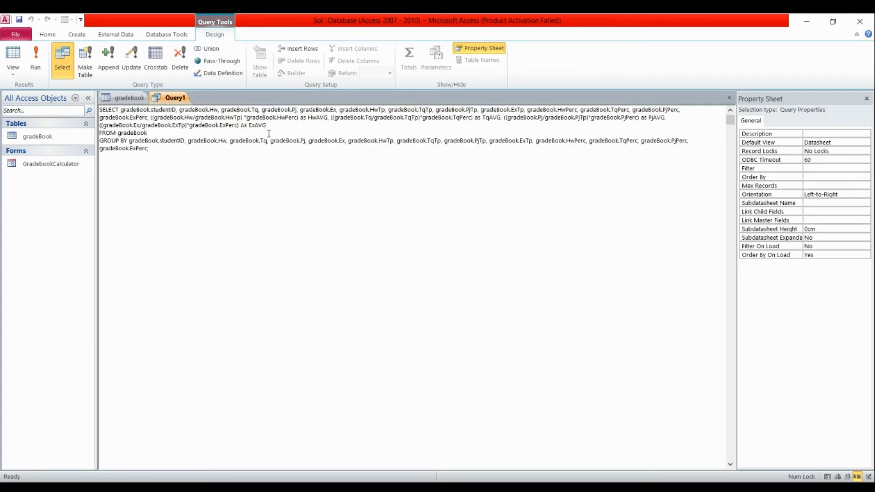
pyautogui.write(',')
pyautogui.write('(')
pyautogui.moveTo(328, 117); pyautogui.dragTo(308, 117)
pyautogui.hotkey('ctrl', 'c')
pyautogui.click(285, 126)
pyautogui.hotkey('ctrl', 'v')
pyautogui.write('+')
# Extend the parenthesised sum after HwAVG with TqAVG and PjAVG, joined by plus signs
pyautogui.moveTo(502, 117); pyautogui.dragTo(482, 118)
pyautogui.click(303, 122)
pyautogui.hotkey('ctrl', 'v')
pyautogui.press('BackSpace')
pyautogui.write('+')
pyautogui.moveTo(665, 117); pyautogui.dragTo(652, 118)
pyautogui.click(350, 129)
pyautogui.hotkey('ctrl', 'v')
# Complete the sum with +ExAVG, close the parenthesis and alias it as FinalGrade
pyautogui.moveTo(267, 125); pyautogui.dragTo(250, 125)
pyautogui.click(349, 129)
pyautogui.write('+ExAVG) as Fina')
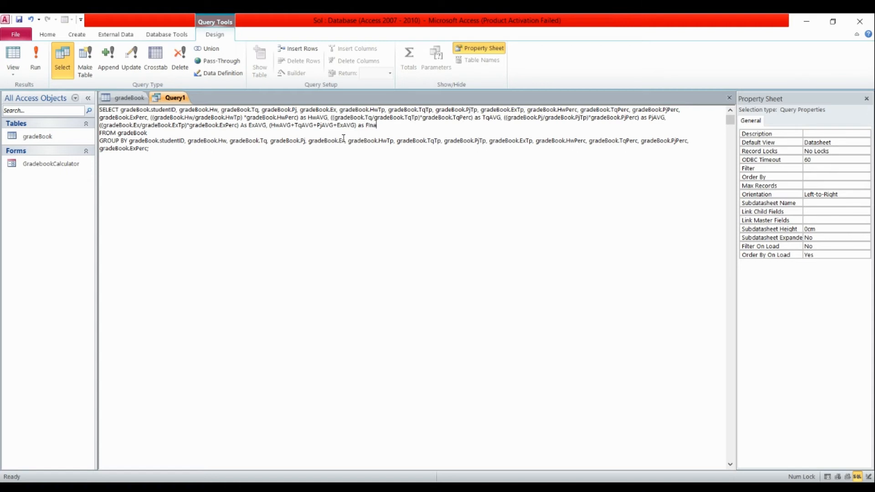
pyautogui.press('BackSpace')
pyautogui.press('BackSpace')
pyautogui.press('BackSpace')
pyautogui.write('inalGrade')
# Run the query and examine the FinalGrade column next to the calculated averages
pyautogui.click(13, 53)
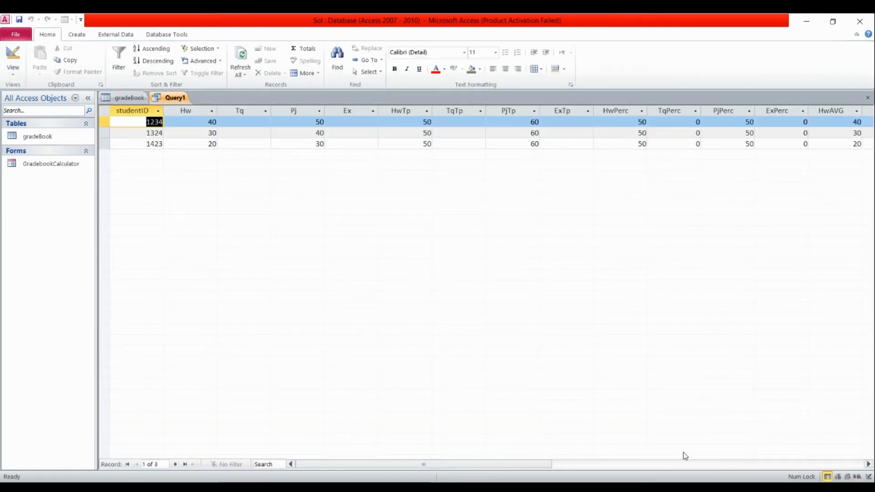
pyautogui.moveTo(298, 464); pyautogui.dragTo(610, 464)
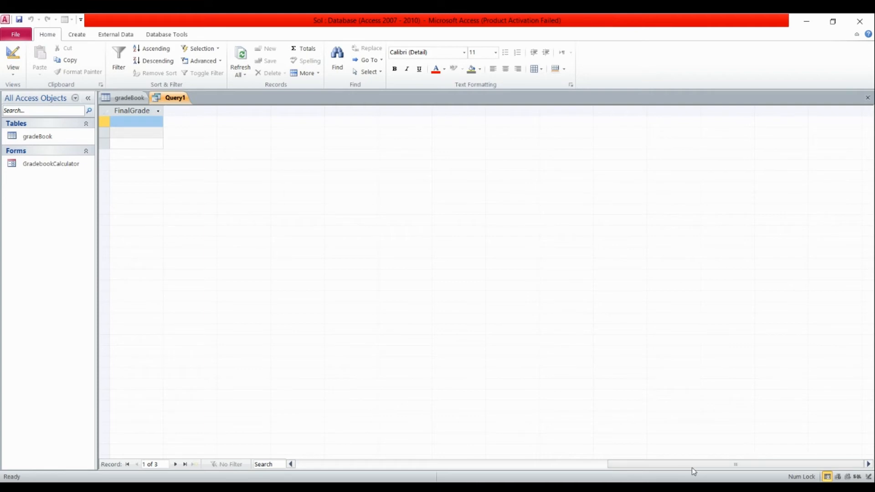
pyautogui.moveTo(703, 464); pyautogui.dragTo(645, 465)
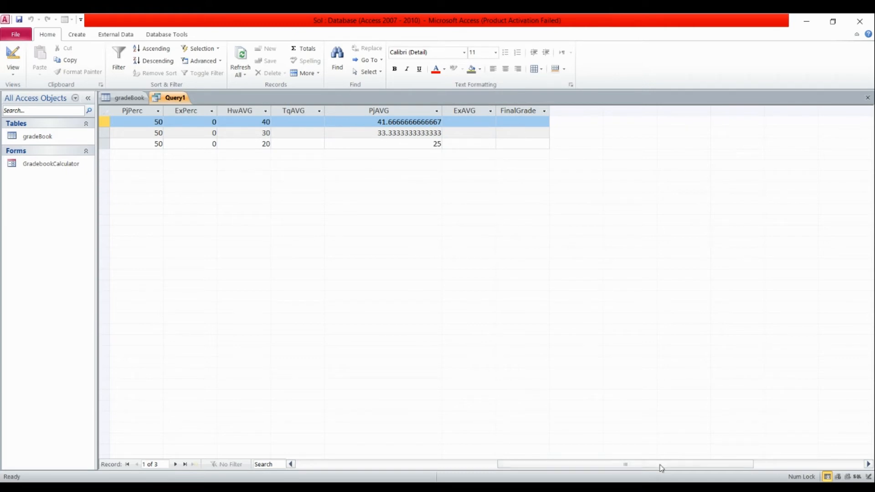
# Return to the query's SQL and wrap gradeBook.Hw in the HwAVG expression as Nz(gradeBook.Hw,0)
pyautogui.moveTo(660, 466); pyautogui.dragTo(588, 459)
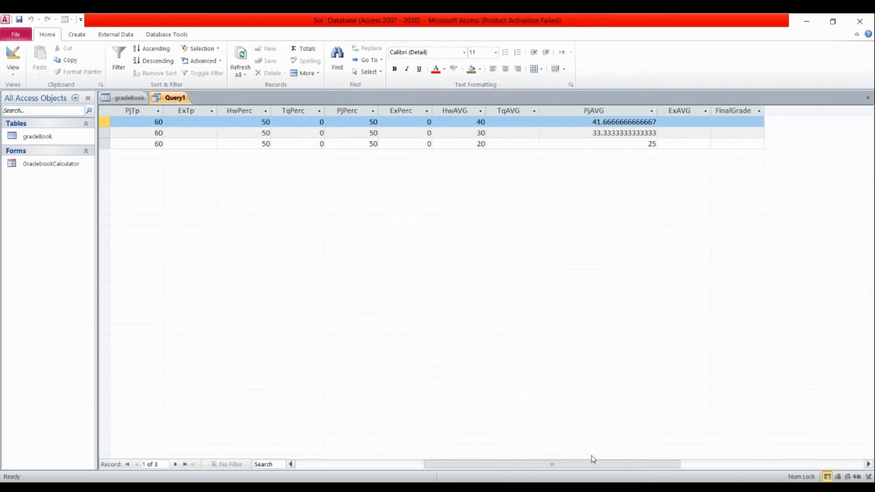
pyautogui.click(15, 75)
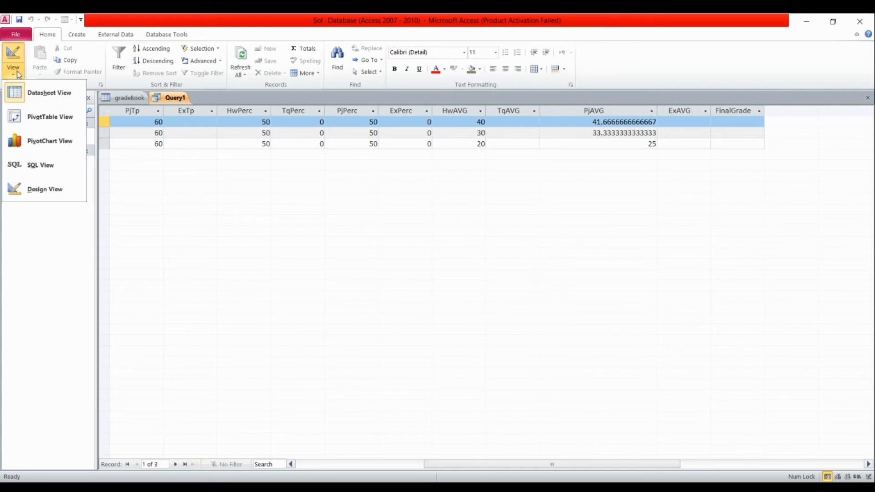
pyautogui.click(45, 167)
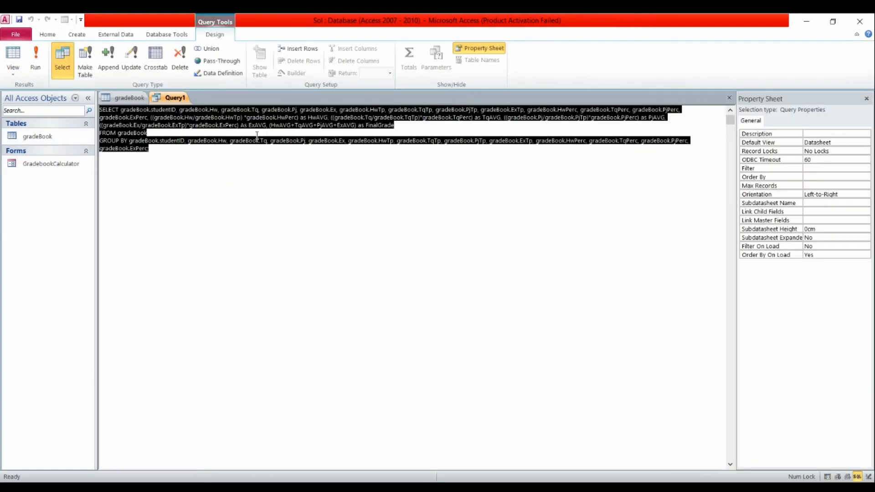
pyautogui.click(249, 132)
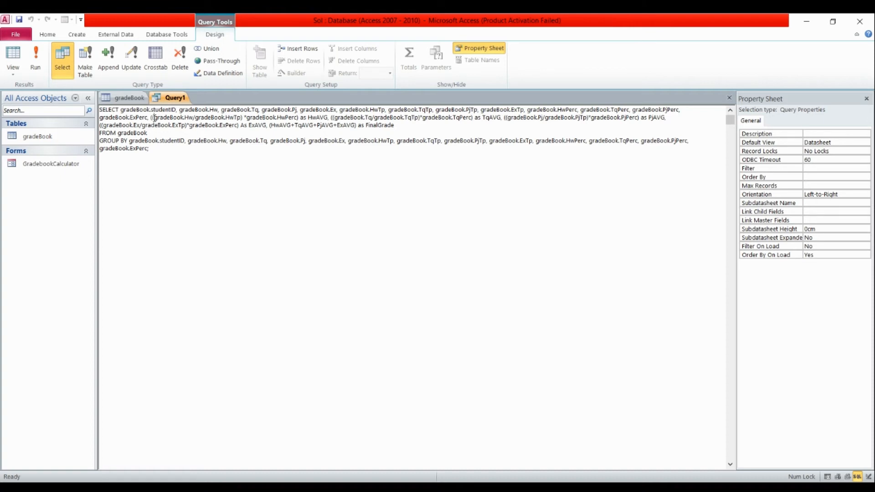
pyautogui.write('Nz(')
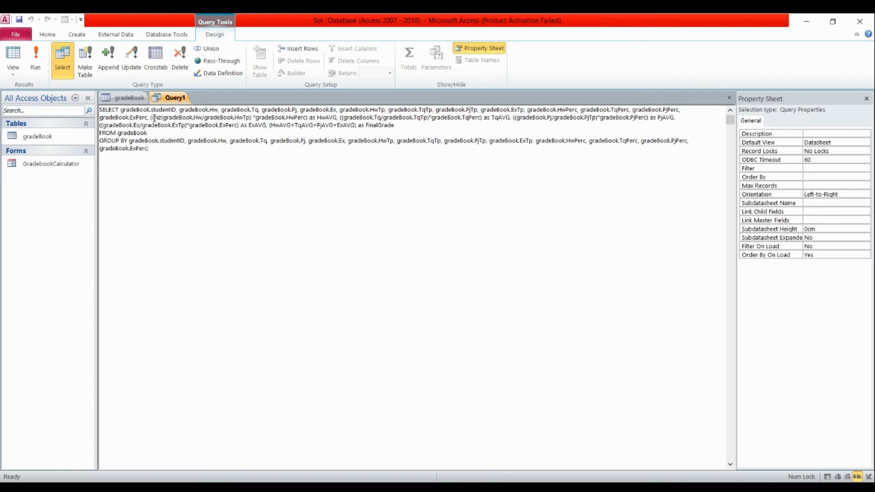
pyautogui.click(201, 116)
pyautogui.write(',0)')
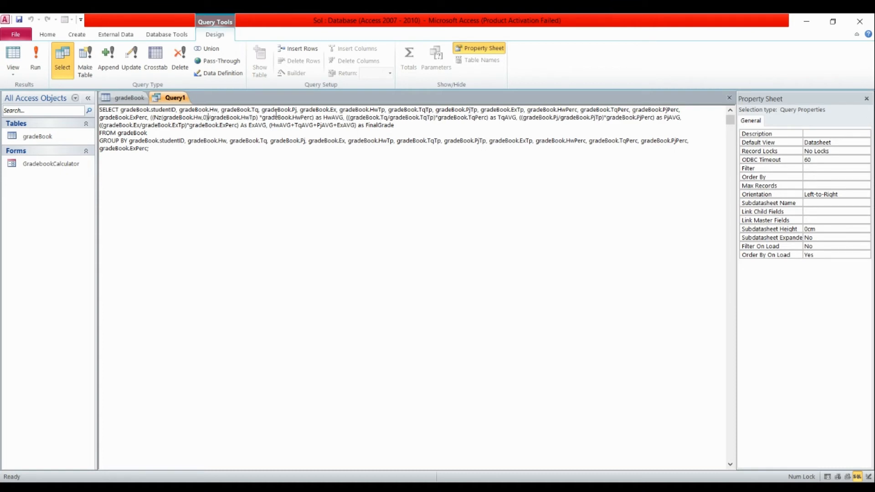
# Wrap gradeBook.Tq in the TqAVG expression as Nz(gradeBook.Tq,0)
pyautogui.click(350, 117)
pyautogui.write('Nz(')
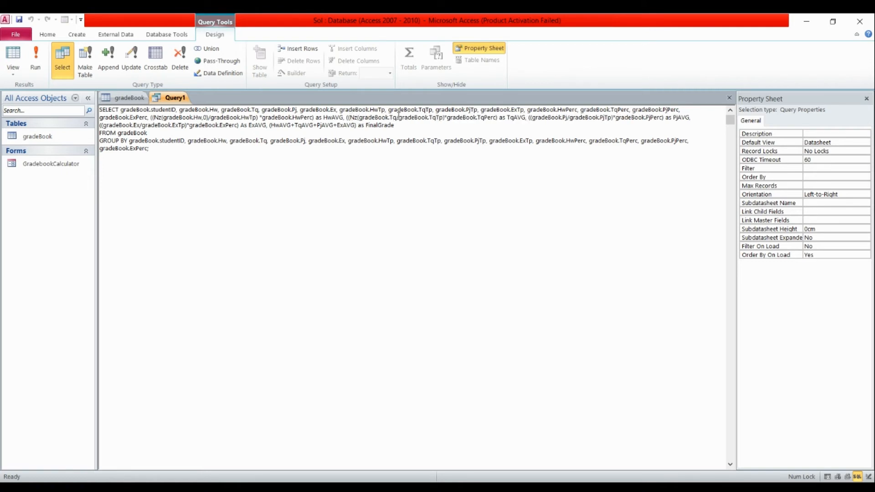
pyautogui.click(397, 118)
pyautogui.write(',0)')
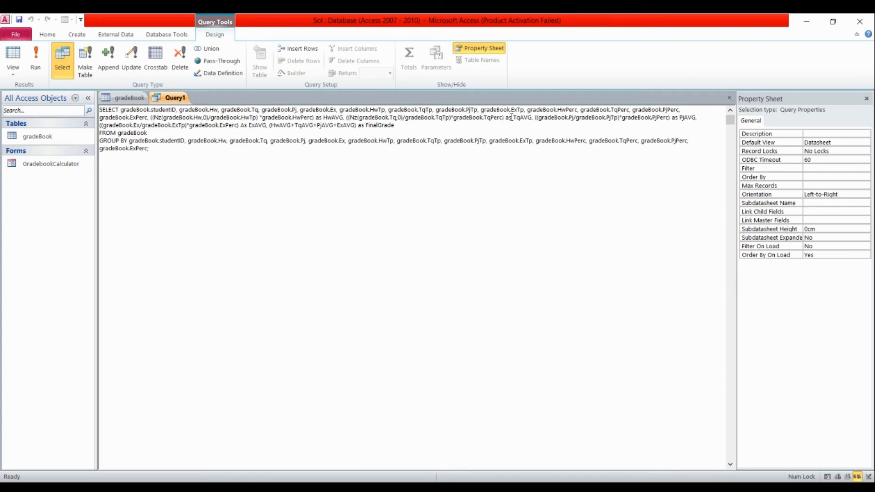
# Wrap gradeBook.Pj in the PjAVG expression as Nz(gradeBook.Pj,0)
pyautogui.click(539, 117)
pyautogui.write('Nz(')
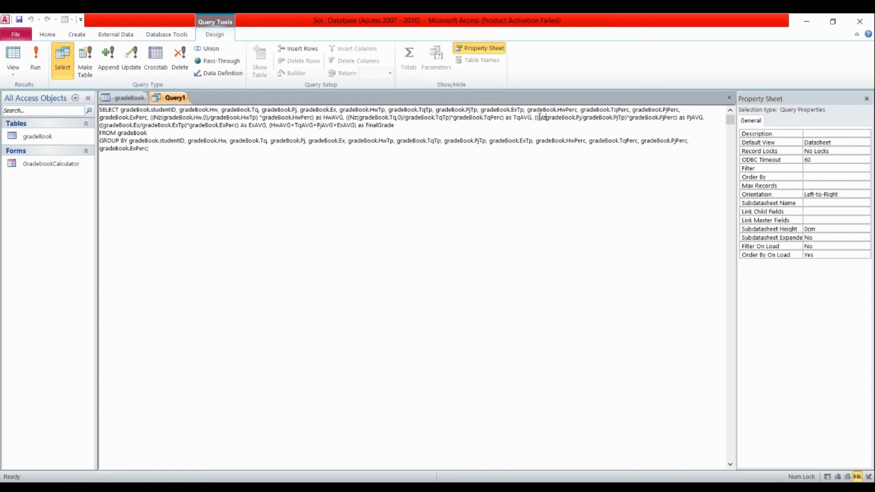
pyautogui.click(584, 117)
pyautogui.write(',0)')
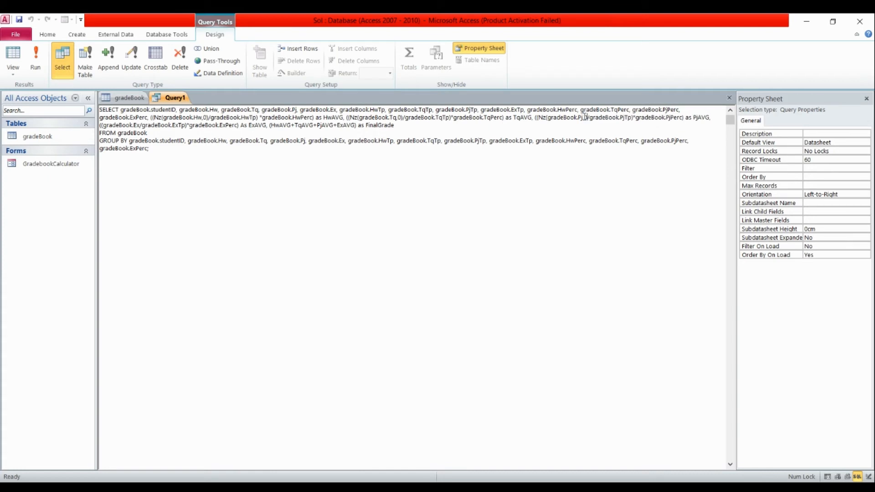
pyautogui.write(')')
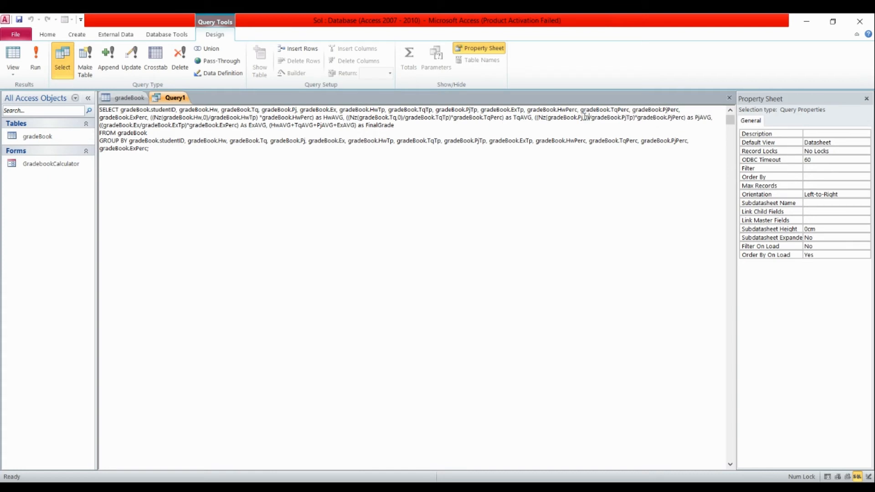
# Wrap gradeBook.Ex in the ExAVG expression as Nz(gradeBook.Ex,0)
pyautogui.click(104, 125)
pyautogui.write('Nz(')
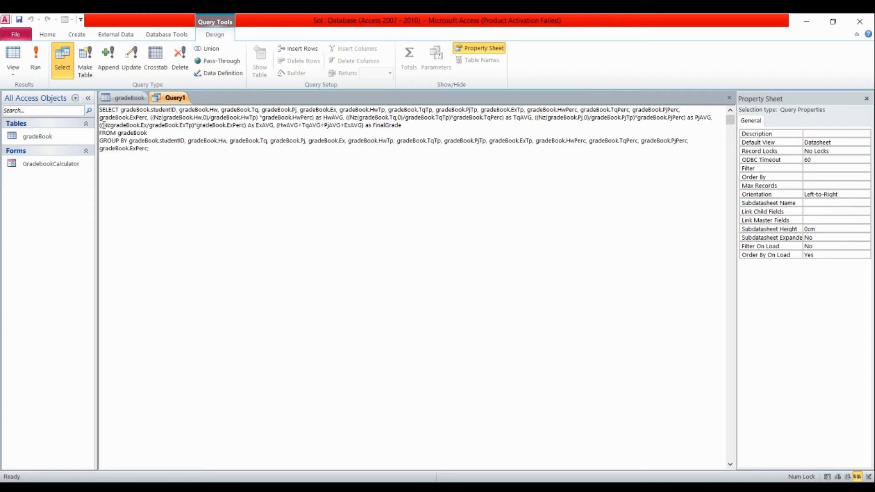
pyautogui.write('(')
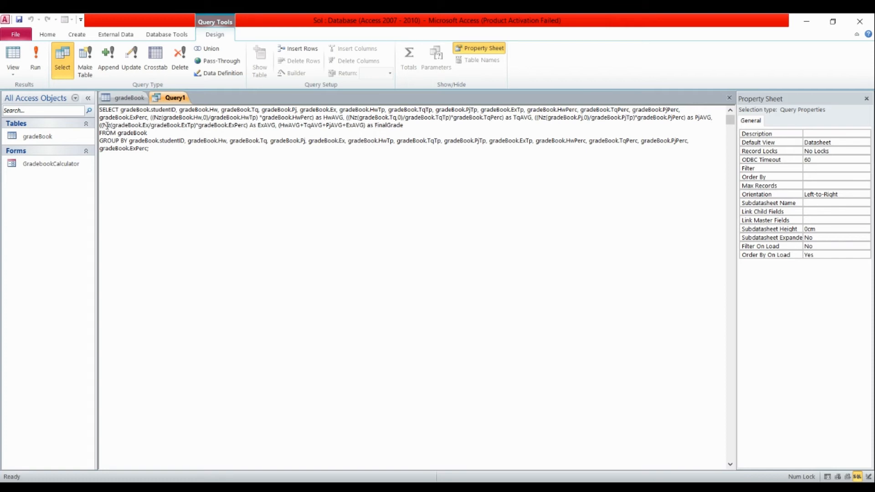
pyautogui.write(',0)')
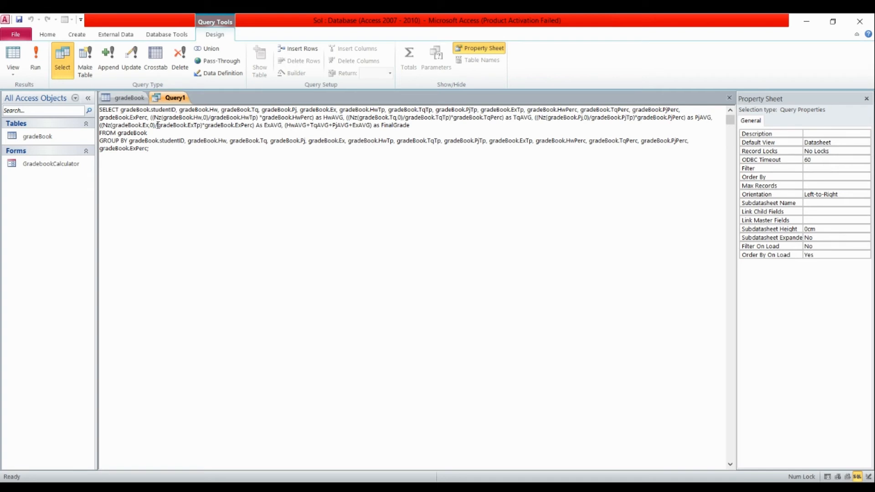
# Show the query results and examine the TqAVG, ExAVG and FinalGrade columns
pyautogui.click(13, 53)
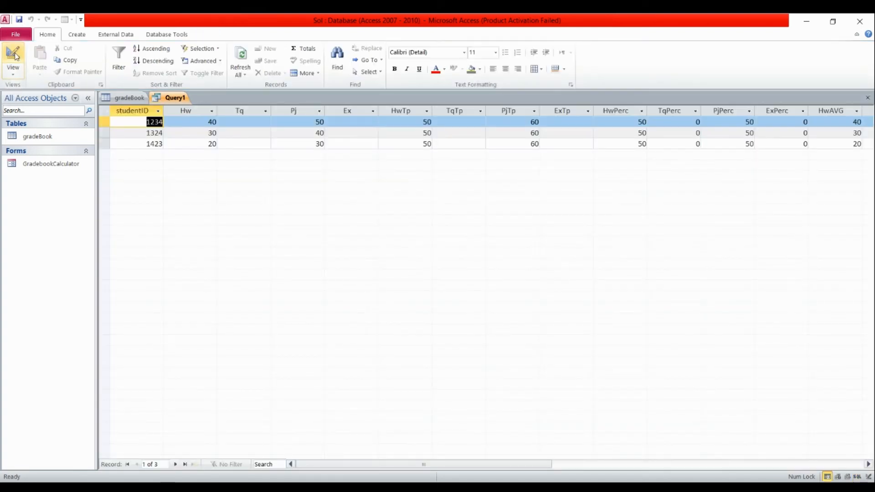
pyautogui.click(870, 466)
pyautogui.moveTo(870, 466); pyautogui.dragTo(869, 466)
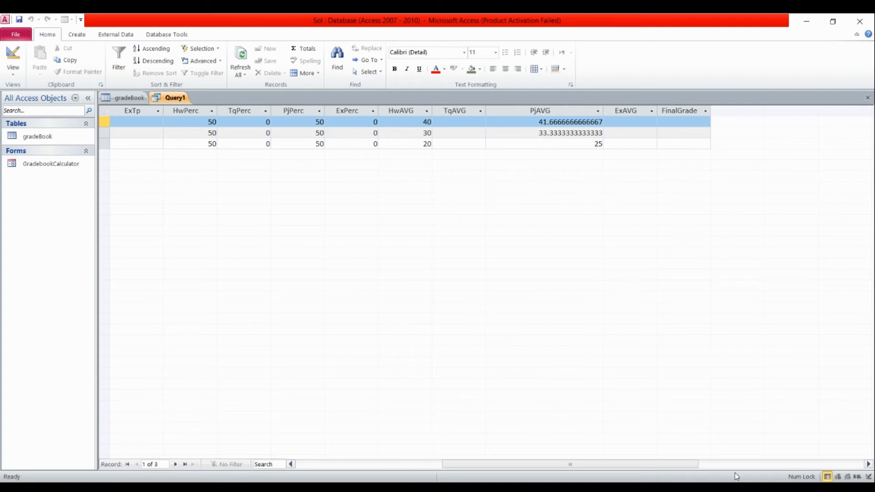
pyautogui.moveTo(672, 468)
pyautogui.mouseDown()
pyautogui.moveTo(710, 468)
pyautogui.moveTo(641, 468)
pyautogui.moveTo(670, 469)
pyautogui.mouseUp()
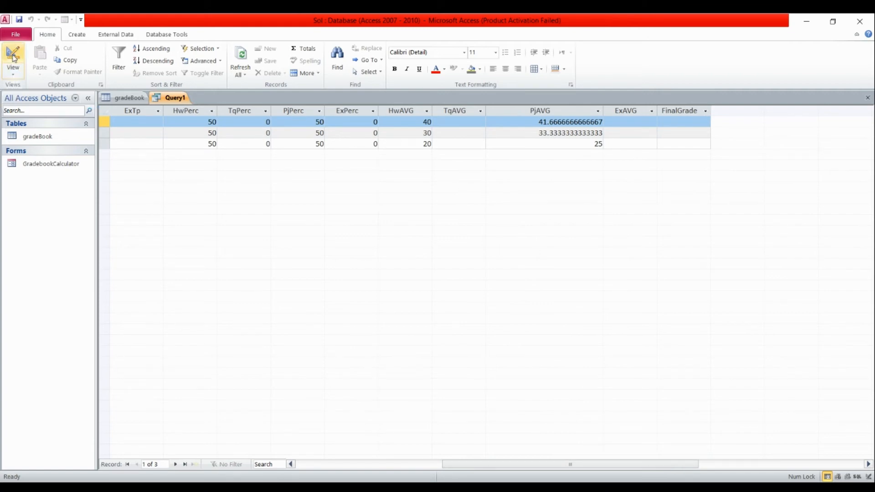
# Return to the query's SQL and wrap the TqAVG divisor as N(gradeBook.TqTp,0)
pyautogui.click(13, 70)
pyautogui.click(32, 164)
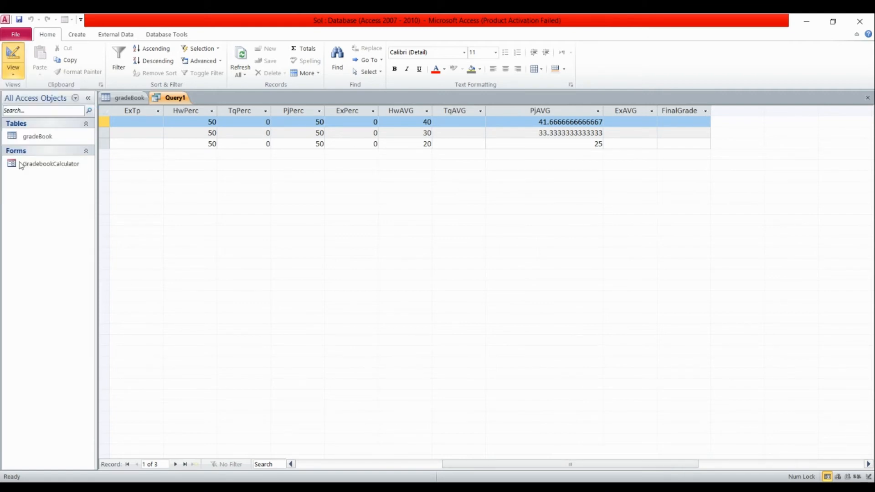
pyautogui.click(409, 123)
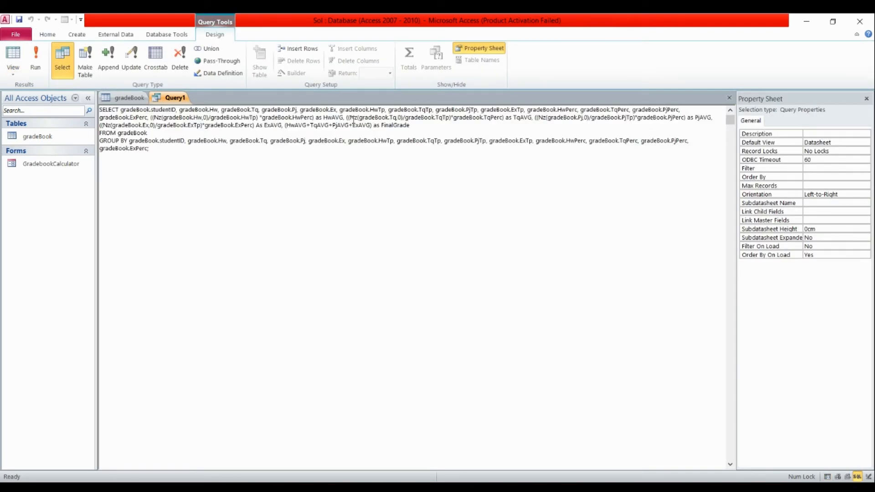
pyautogui.click(404, 118)
pyautogui.write('N')
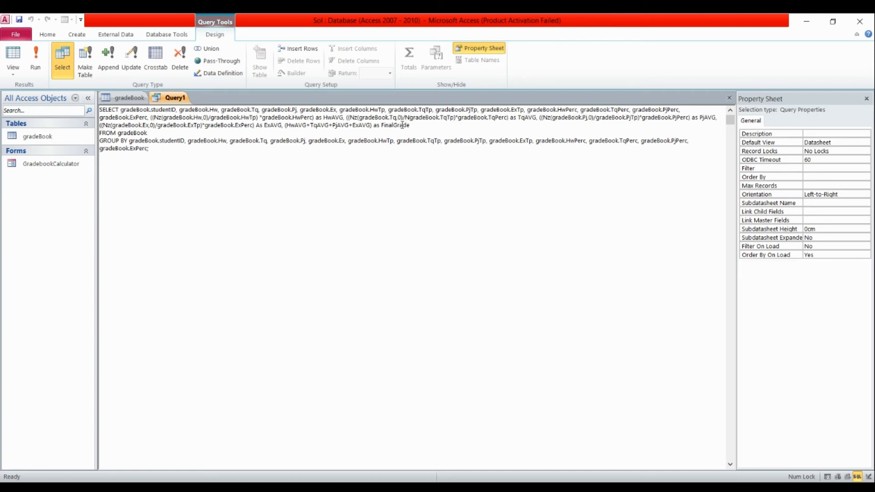
pyautogui.write('(')
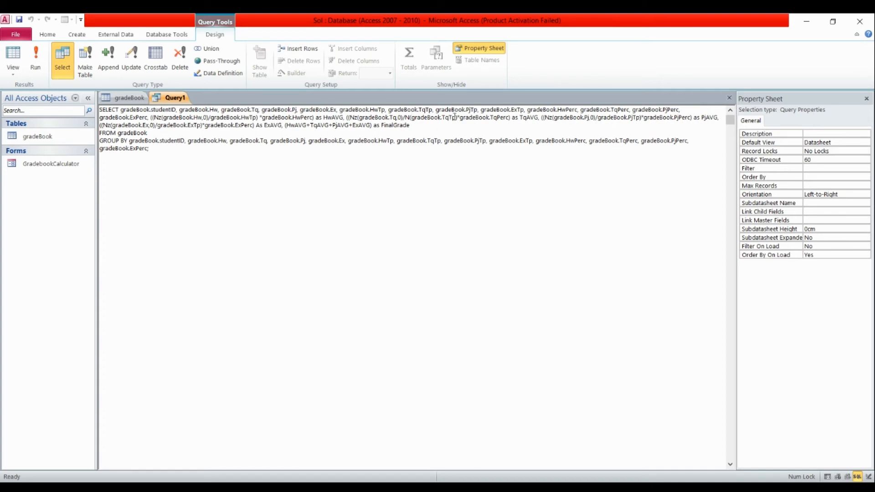
pyautogui.click(455, 117)
pyautogui.write(',0)')
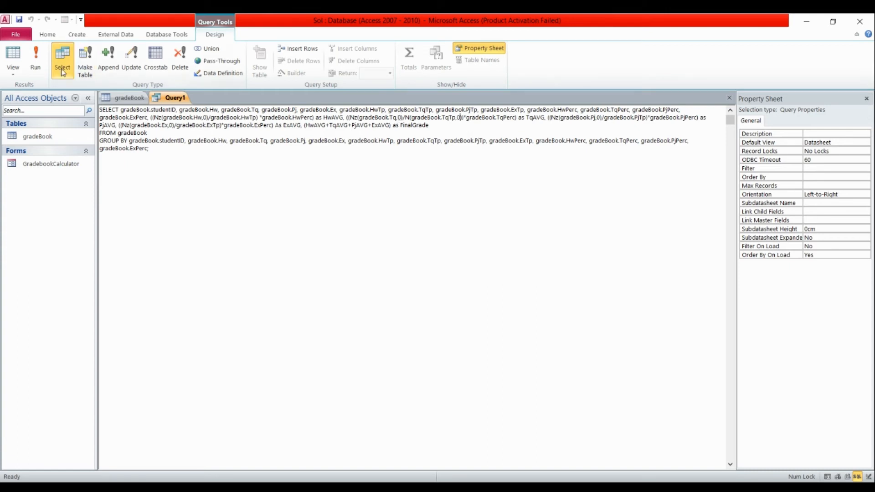
# Try to run the query, and correct the function around gradeBook.TqTp from N to Nz
pyautogui.click(17, 64)
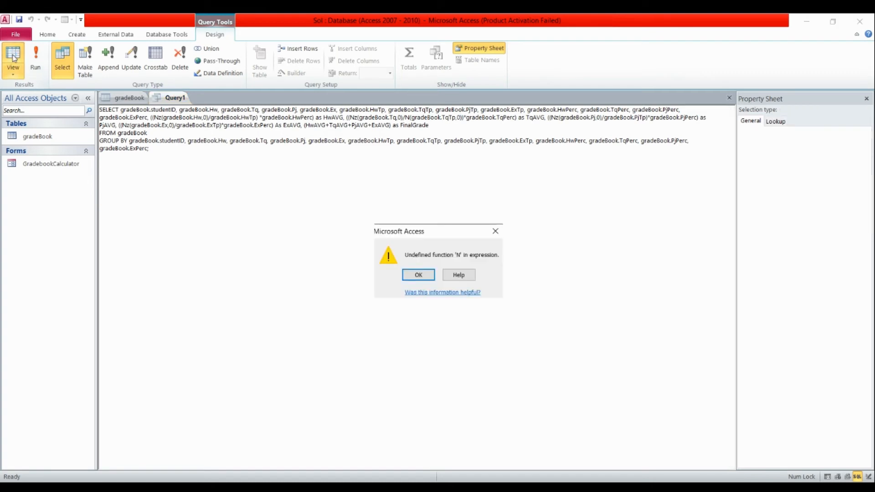
pyautogui.click(416, 274)
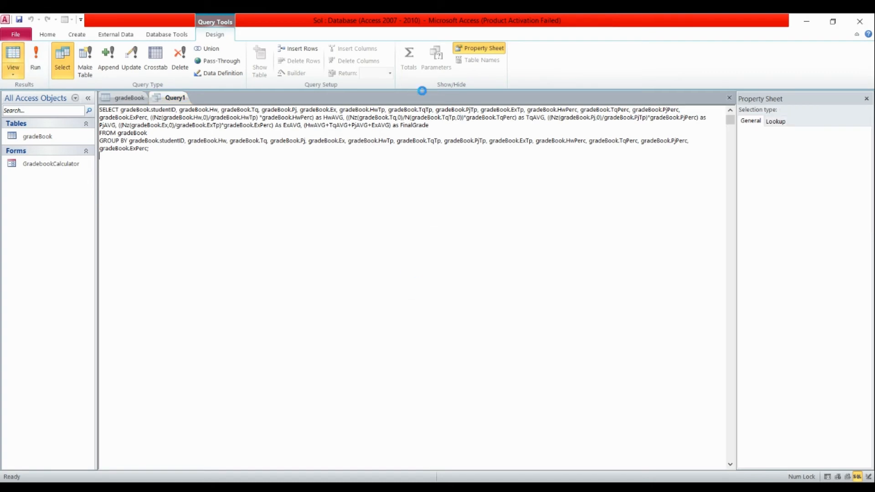
pyautogui.click(410, 117)
pyautogui.write('z')
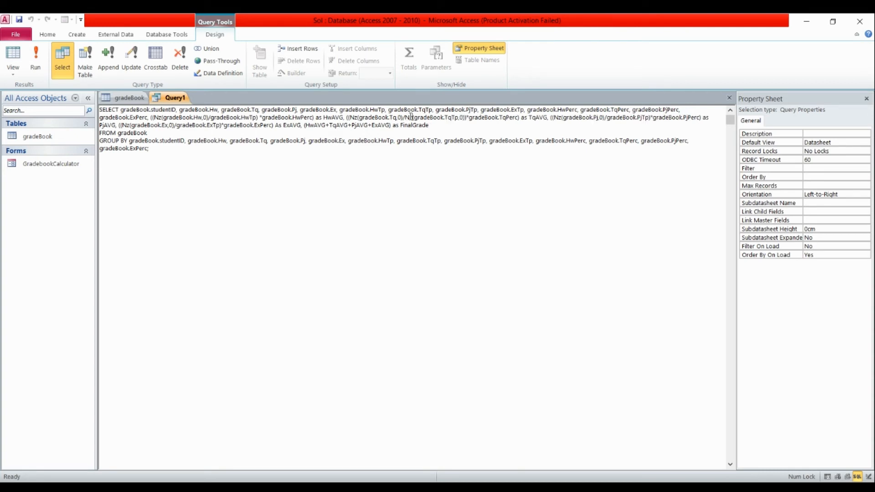
# Run the corrected query and compare the TqAVG and FinalGrade columns with the other averages
pyautogui.click(18, 60)
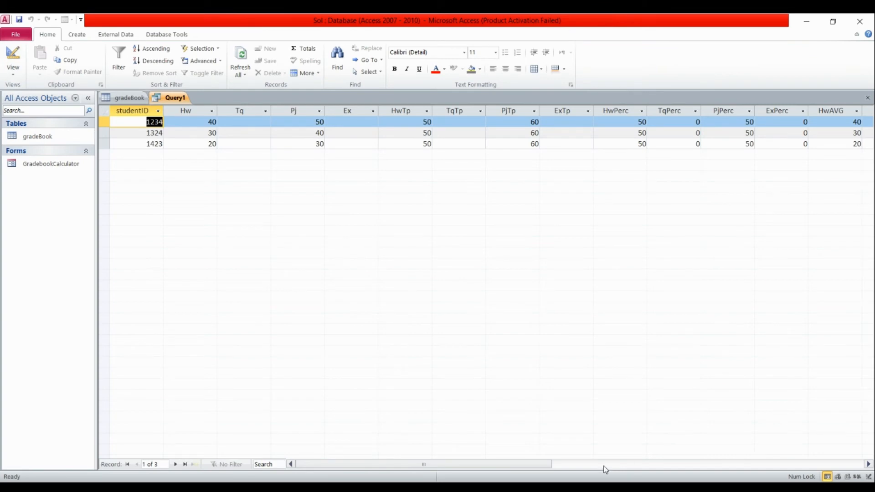
pyautogui.click(868, 464)
pyautogui.click(868, 464)
pyautogui.click(868, 464)
pyautogui.click(868, 464)
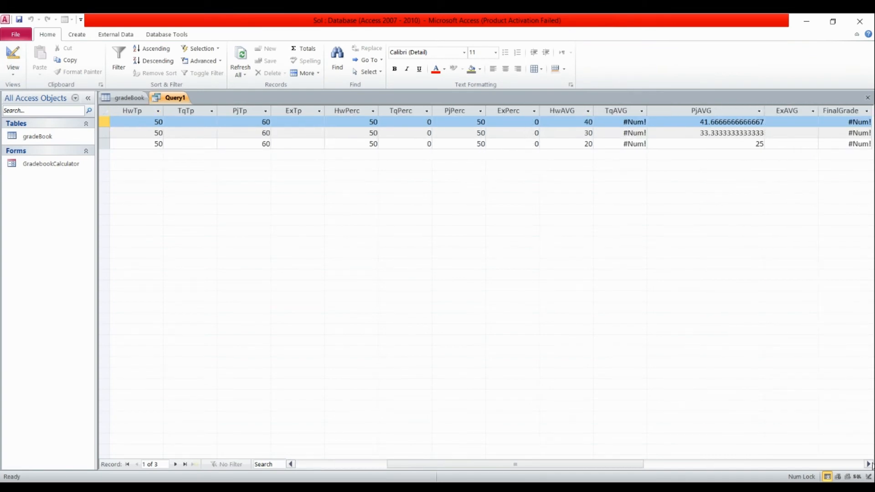
pyautogui.click(867, 464)
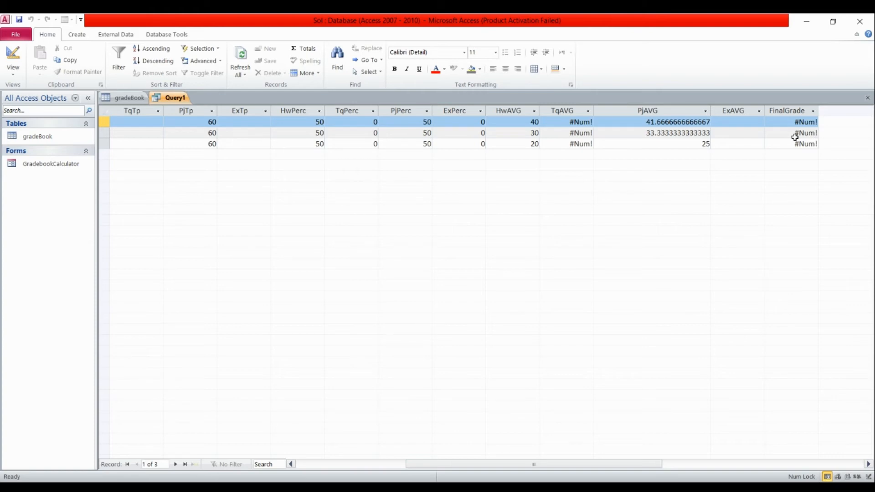
pyautogui.moveTo(620, 466); pyautogui.dragTo(595, 465)
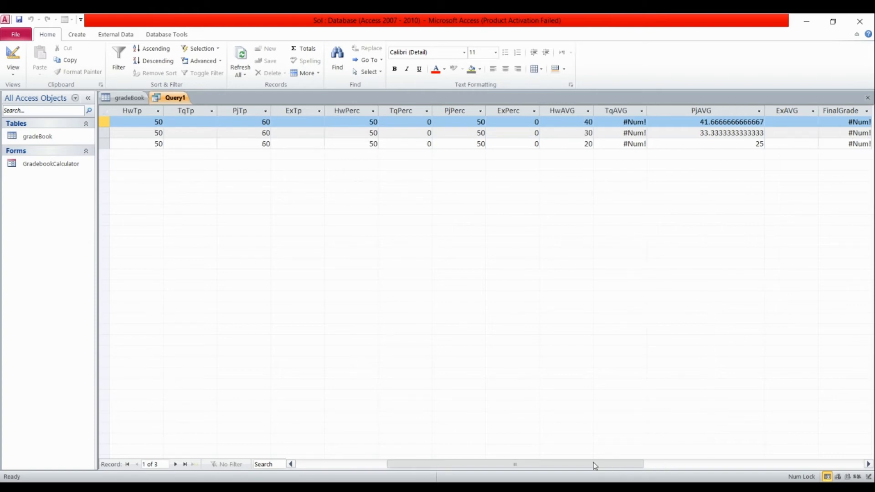
# Return to the query's SQL and wrap the HwAVG divisor as Nz(gradeBook.HwTp,0)
pyautogui.click(13, 71)
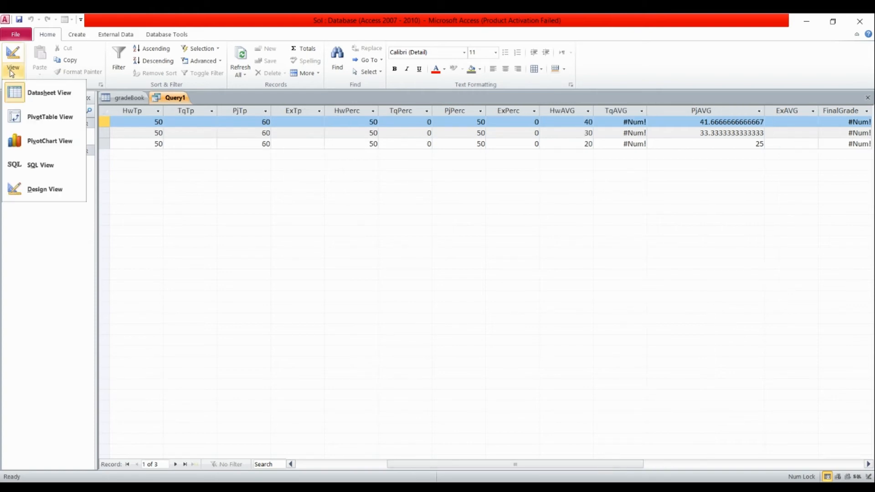
pyautogui.click(46, 168)
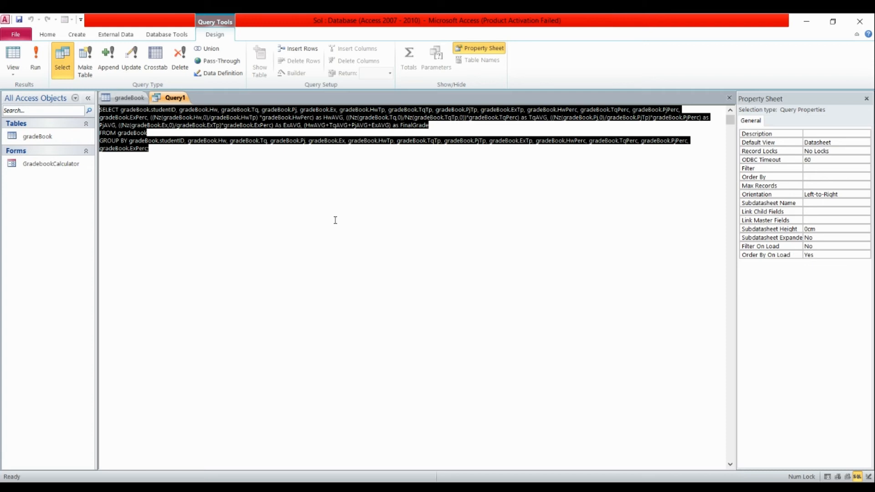
pyautogui.click(427, 128)
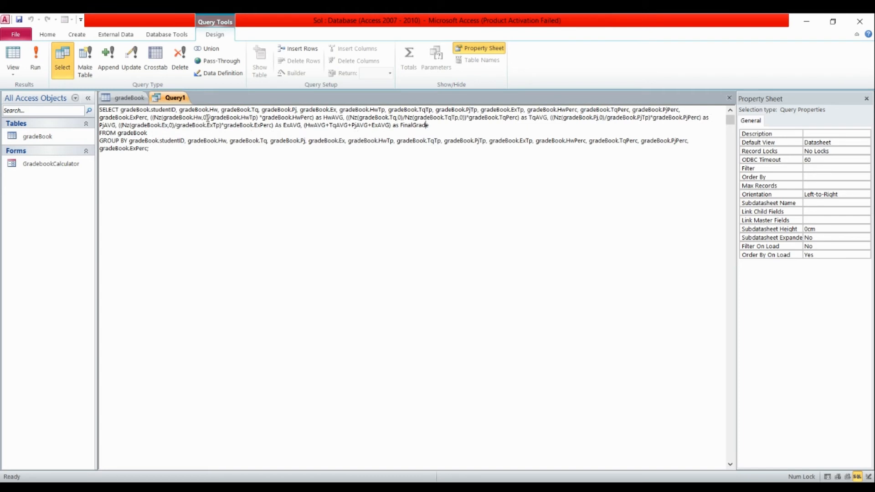
pyautogui.moveTo(207, 117); pyautogui.dragTo(154, 117)
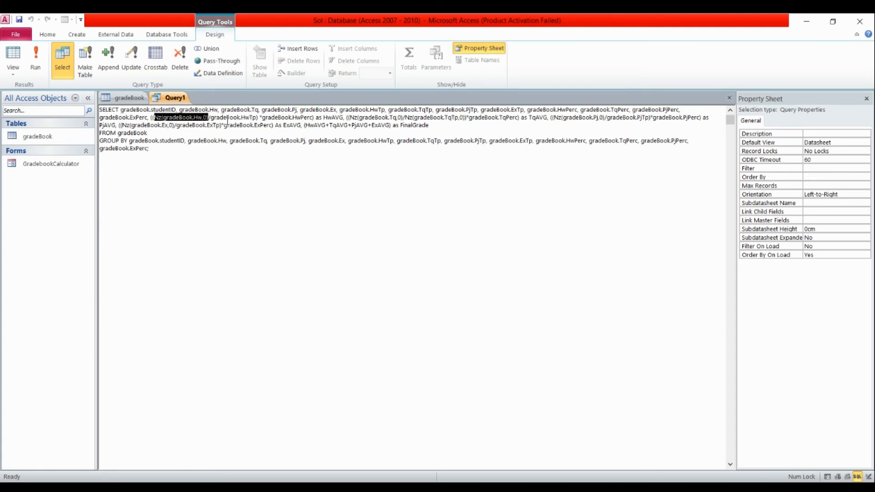
pyautogui.click(213, 118)
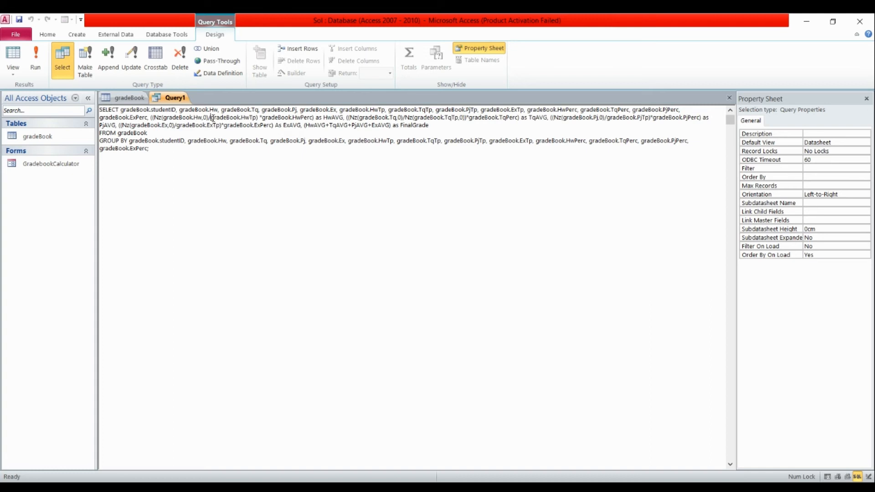
pyautogui.write('Nz(')
pyautogui.write('(')
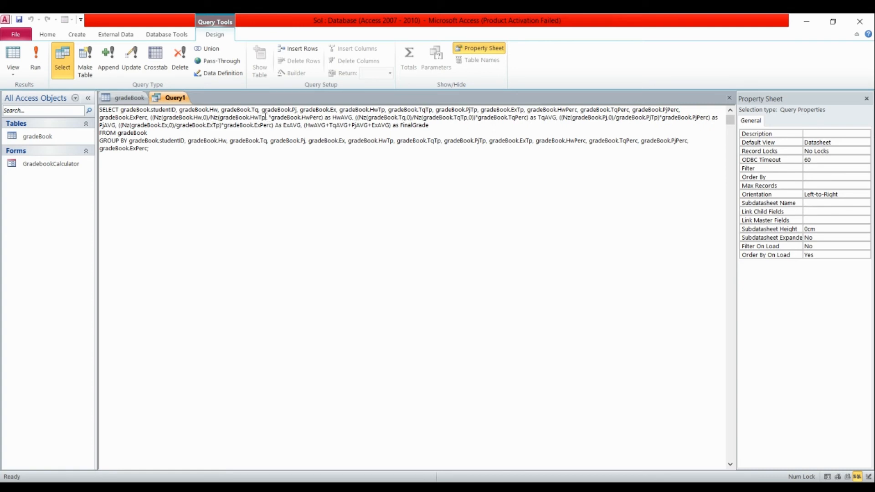
pyautogui.write(',0)')
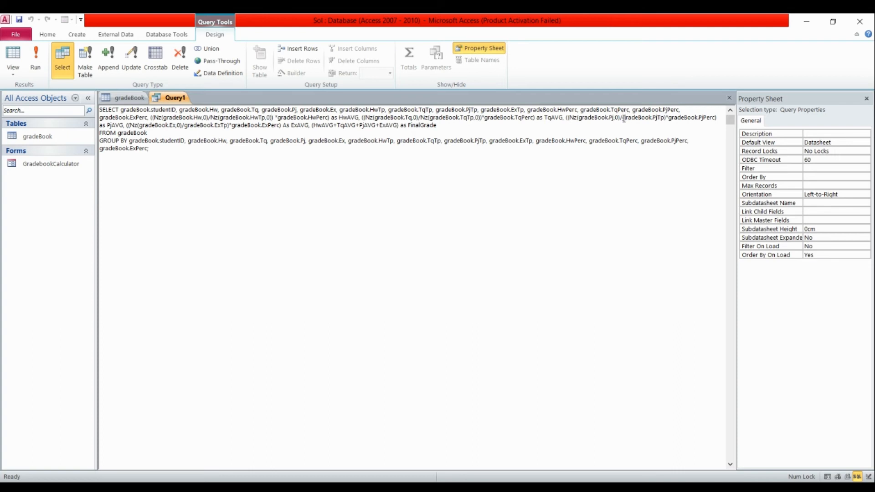
# Wrap the PjAVG divisor in the query's SQL as nz(gradeBook.PjTp,0)
pyautogui.write('Nz(')
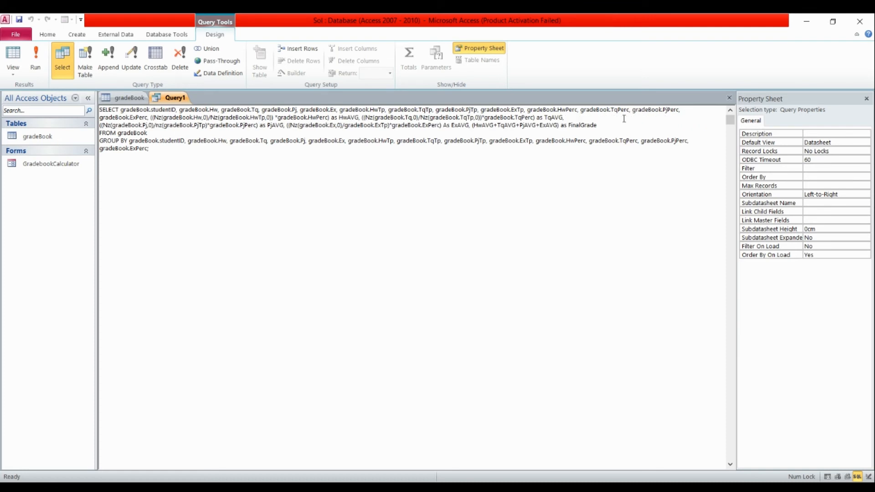
pyautogui.click(147, 133)
pyautogui.click(166, 124)
pyautogui.click(205, 125)
pyautogui.write(',0)')
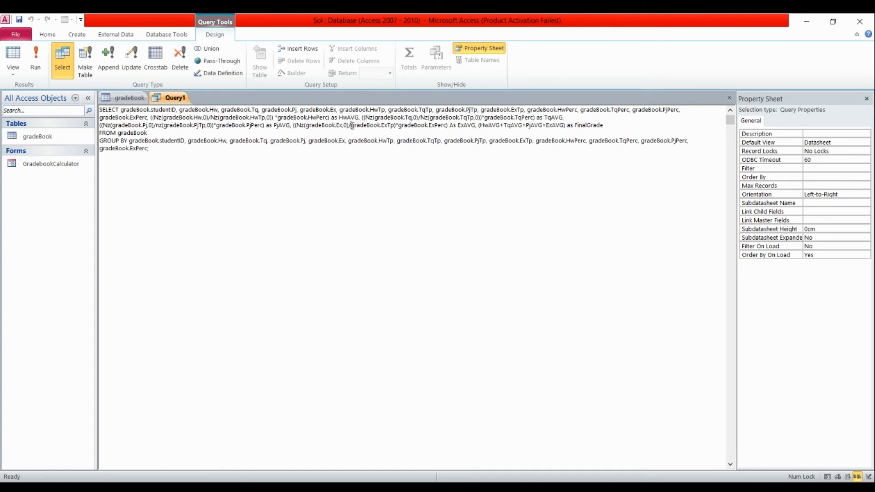
# Wrap the ExAVG divisor in the query's SQL as nz(gradeBook.ExTp,0)
pyautogui.click(352, 125)
pyautogui.write('nz(')
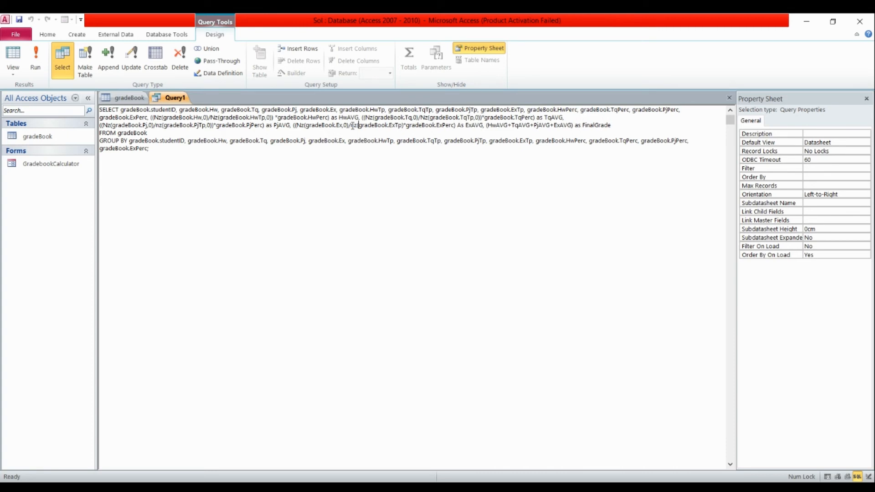
pyautogui.click(400, 125)
pyautogui.write(',0)')
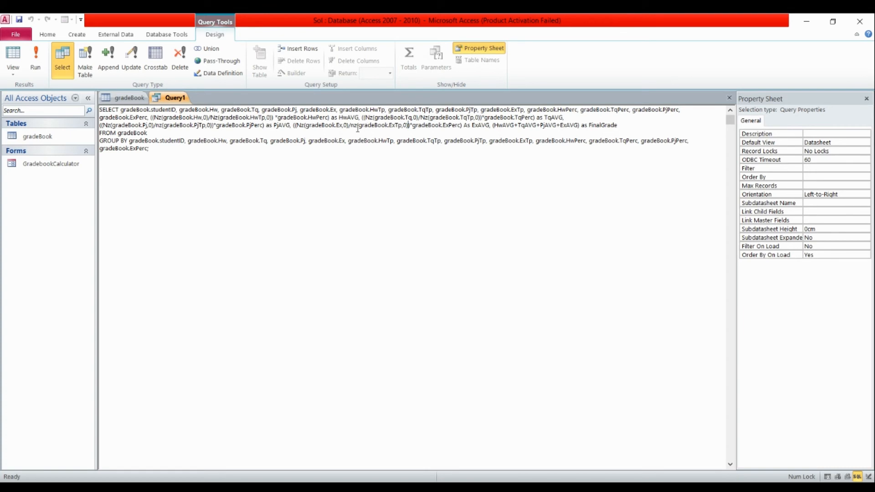
pyautogui.click(287, 134)
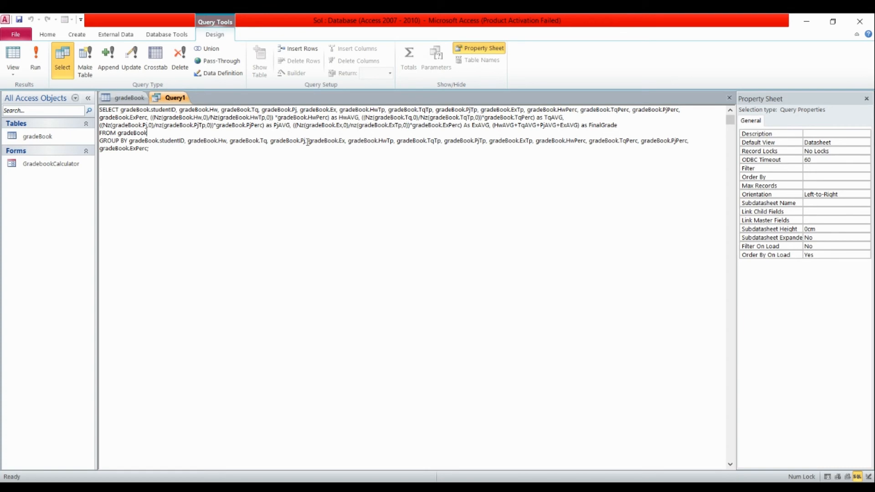
# Show the query results and examine the average columns and FinalGrade
pyautogui.click(7, 58)
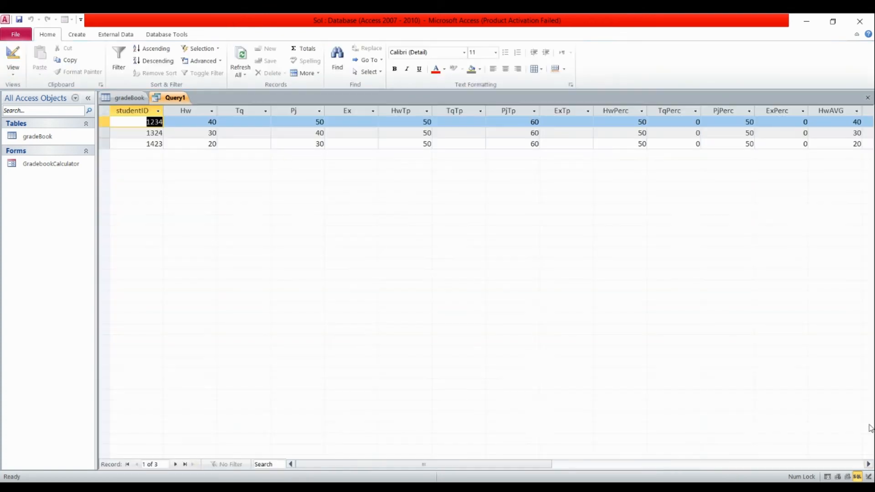
pyautogui.click(868, 464)
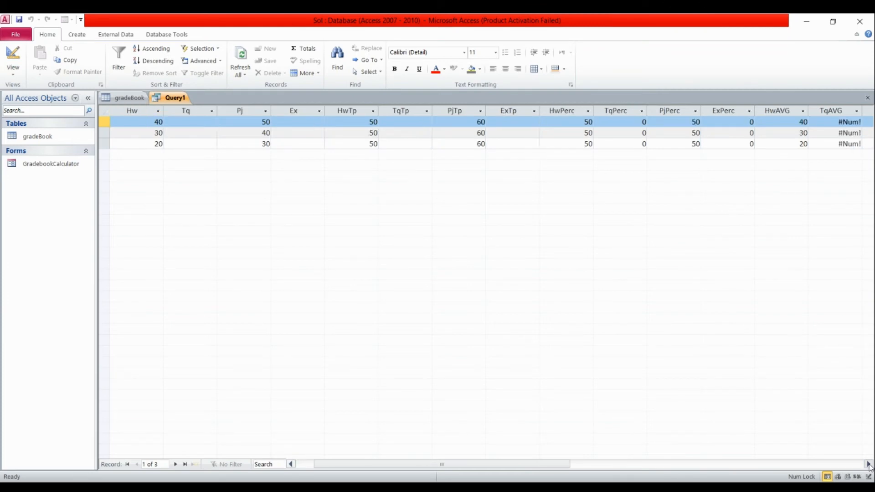
pyautogui.moveTo(869, 465); pyautogui.dragTo(869, 465)
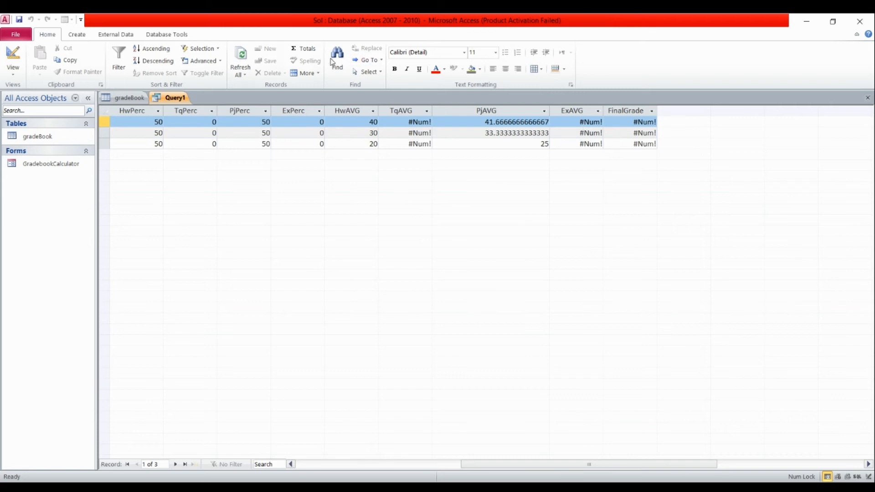
# Return to the query's SQL and put the HwAVG divisor in an IIf with condition Nz(gradeBook.HwTp,0)=0 and true value 1
pyautogui.click(14, 72)
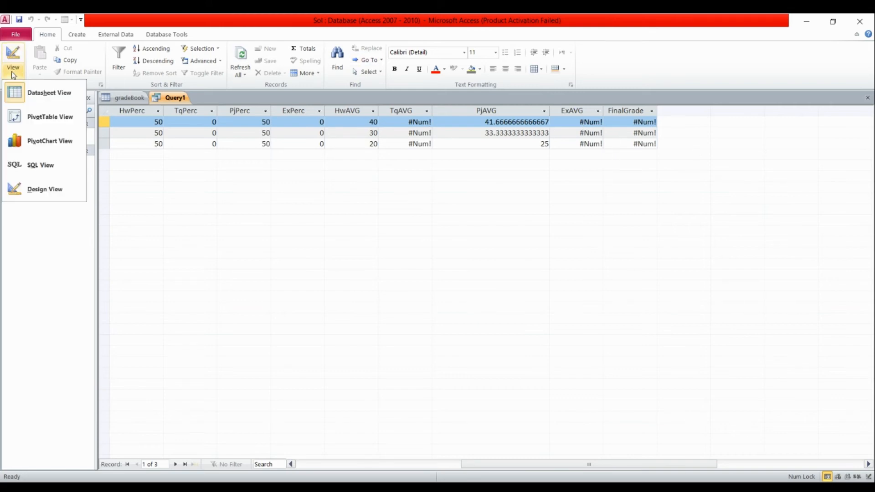
pyautogui.click(40, 165)
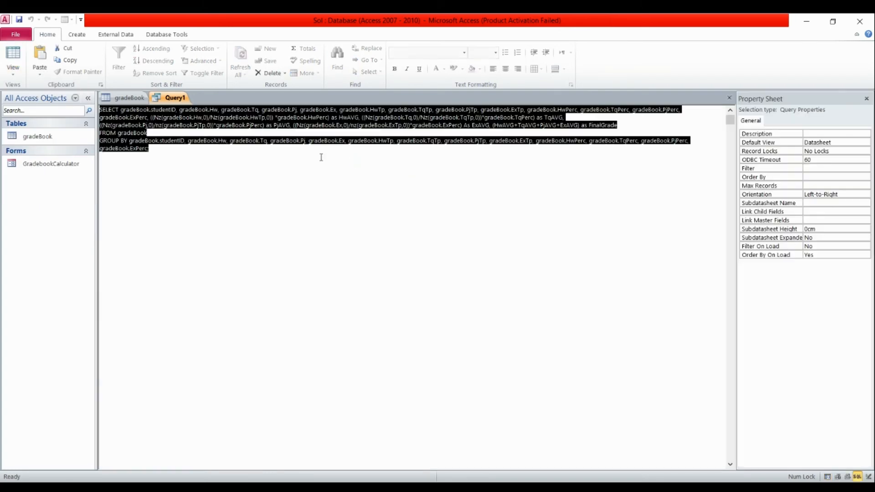
pyautogui.click(185, 138)
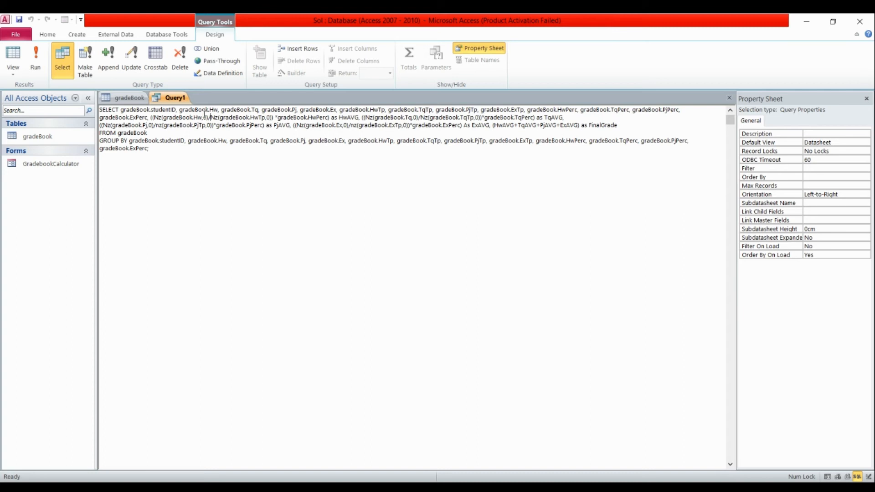
pyautogui.write('IIf(')
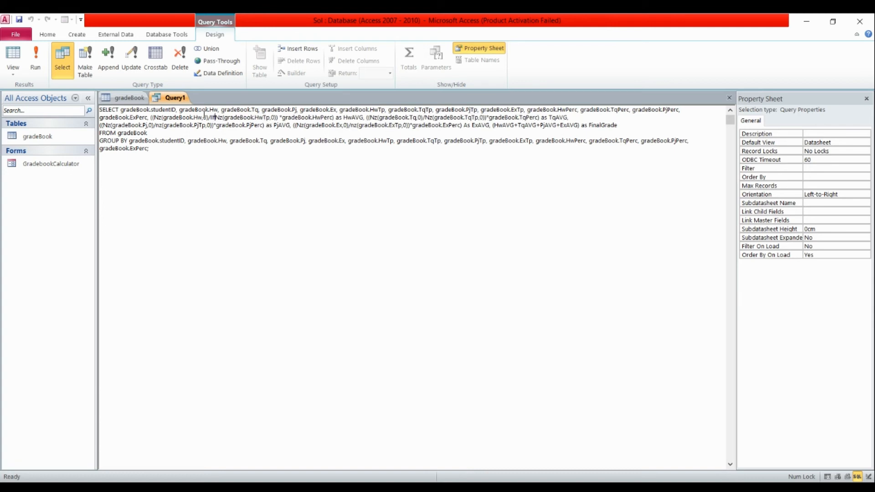
pyautogui.write('((')
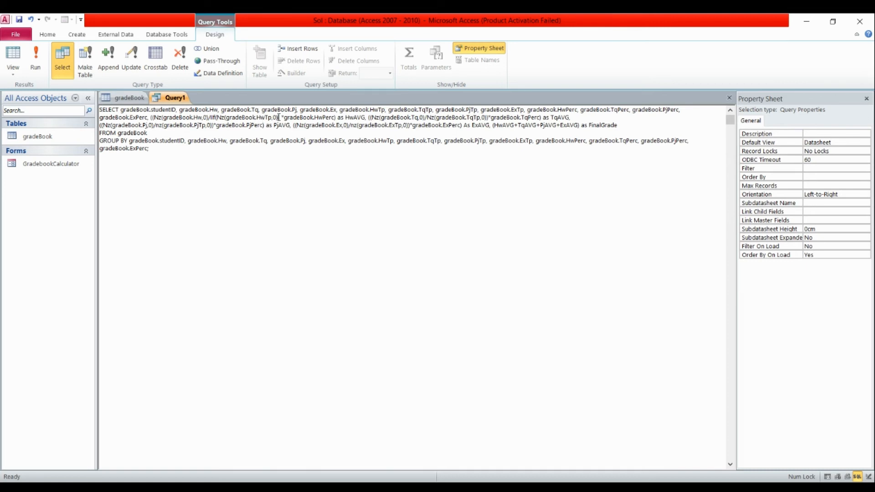
pyautogui.write(')')
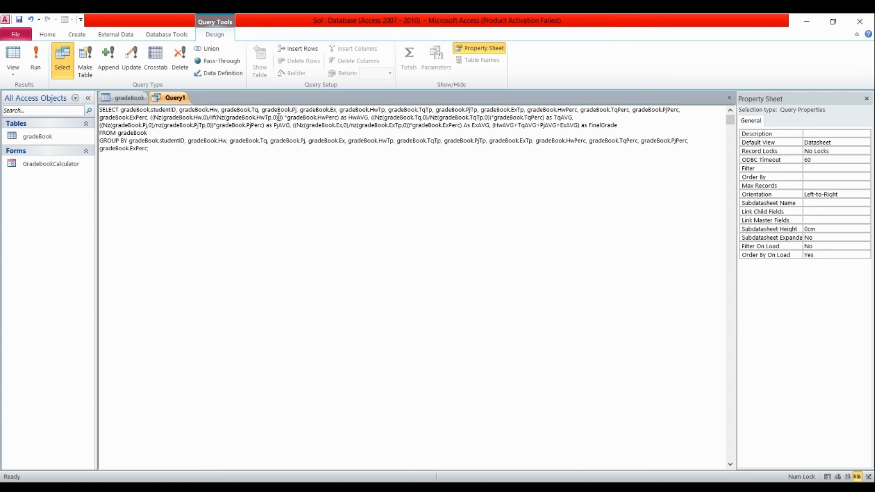
pyautogui.write('=1')
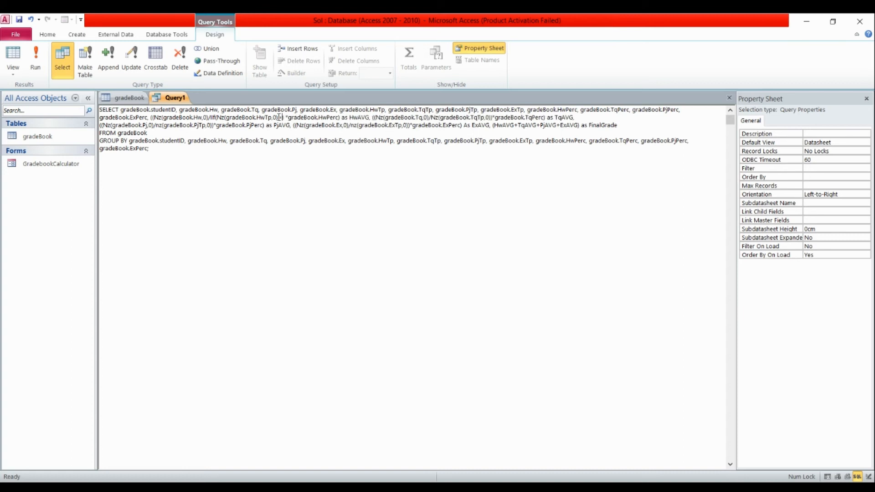
pyautogui.press('BackSpace')
pyautogui.write('0')
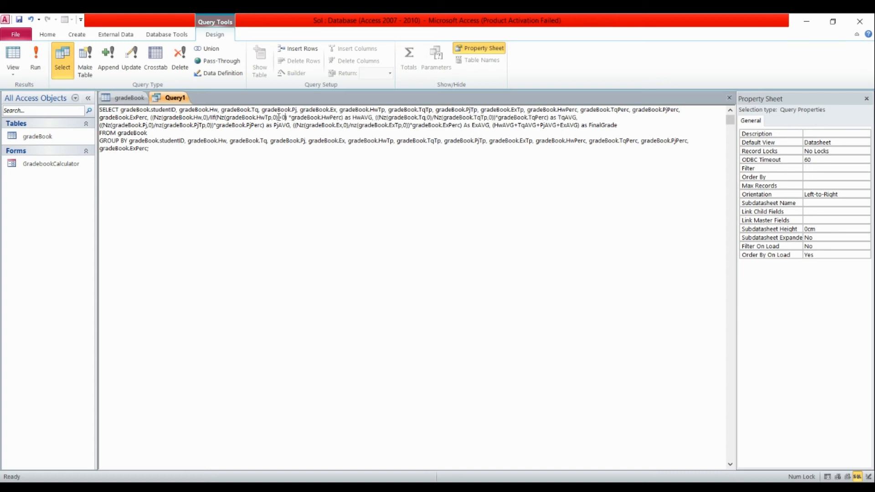
pyautogui.write(',')
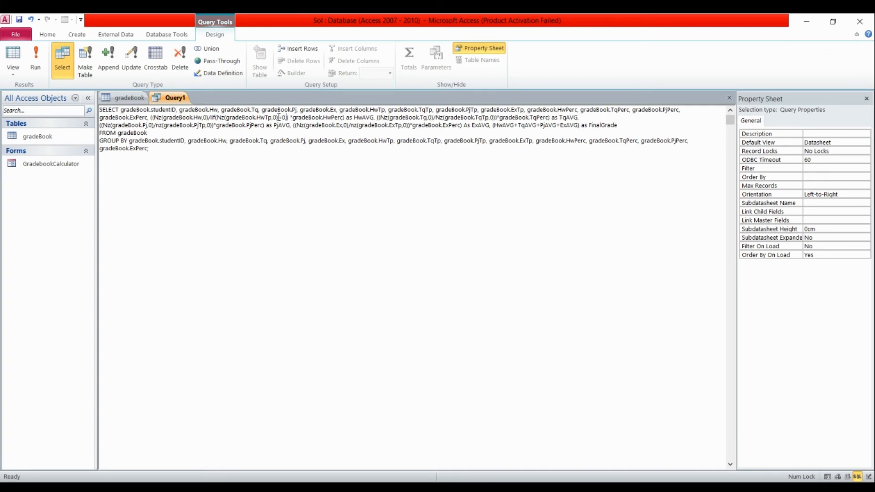
pyautogui.write('1')
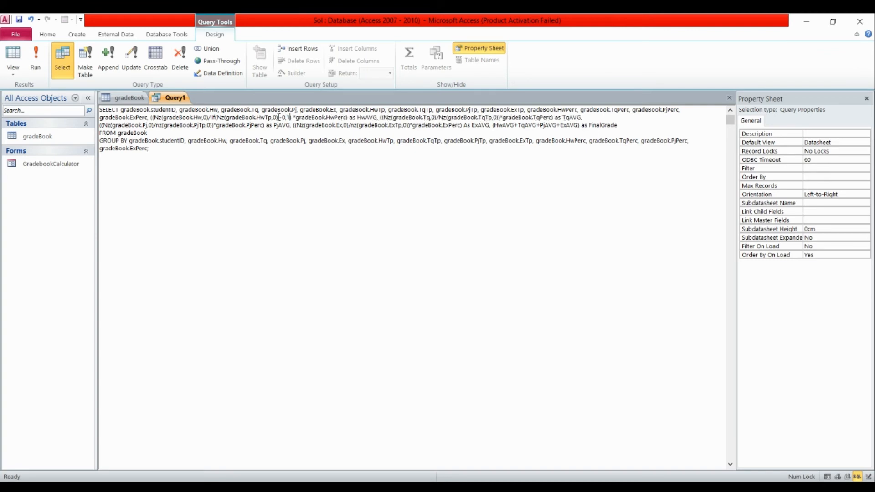
pyautogui.write(',')
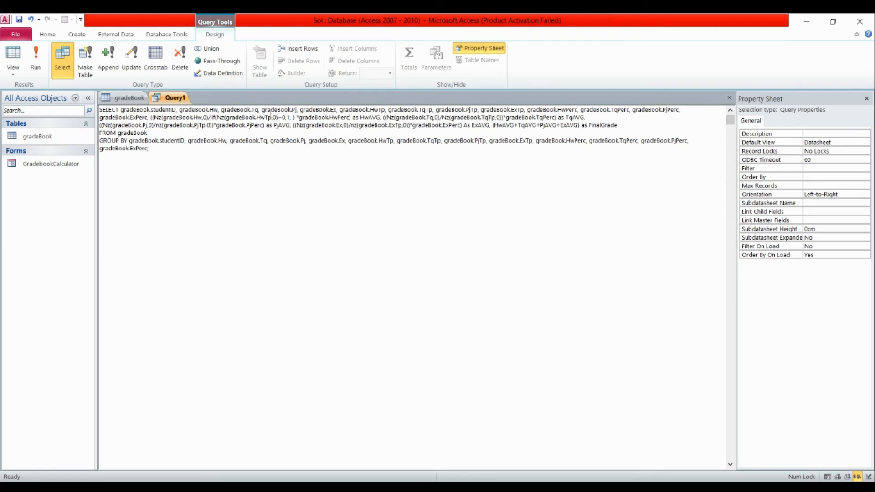
# Copy gradeBook.HwTp from the IIf condition and paste it as the function's false value
pyautogui.moveTo(272, 118); pyautogui.dragTo(226, 117)
pyautogui.hotkey('ctrl', 'c')
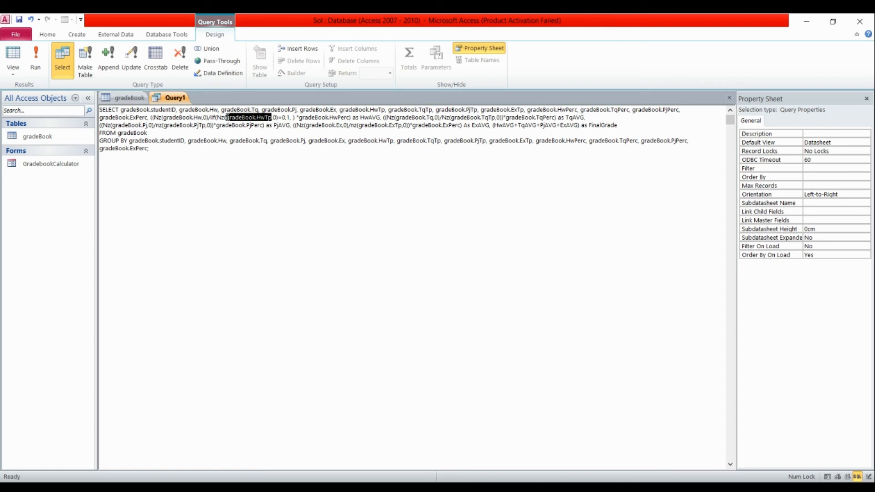
pyautogui.click(288, 117)
pyautogui.write('1')
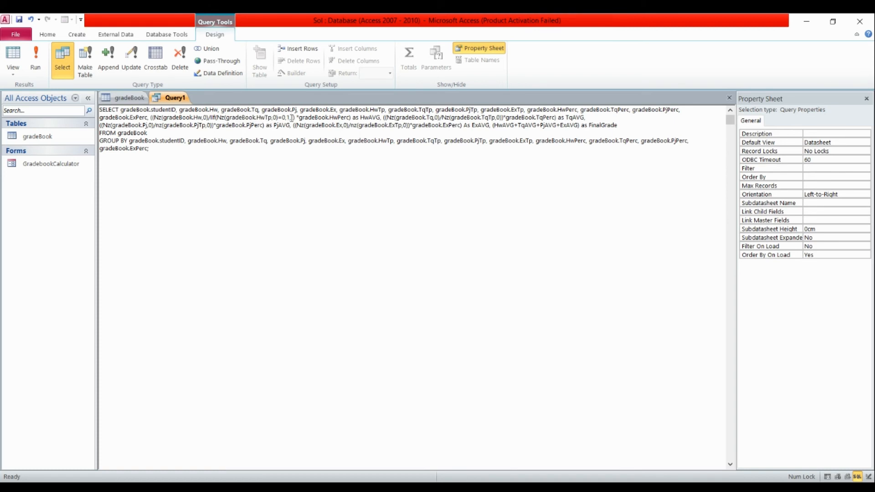
pyautogui.write(',')
pyautogui.hotkey('ctrl', 'v')
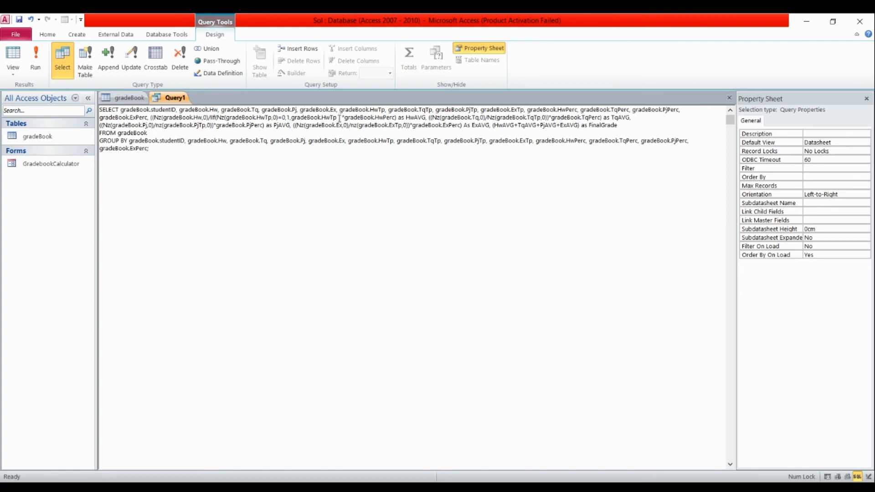
pyautogui.press('BackSpace')
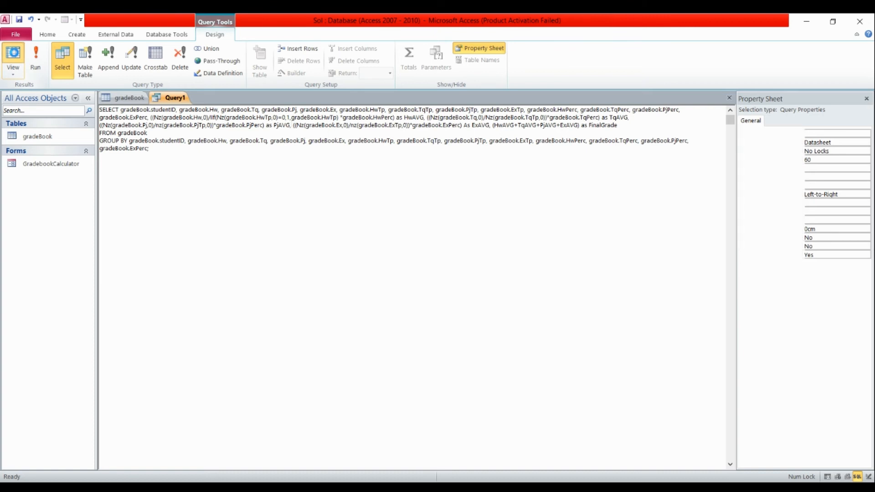
# Try to run the query, and add the missing closing parenthesis after the IIf divisor in the HwAVG expression
pyautogui.click(14, 55)
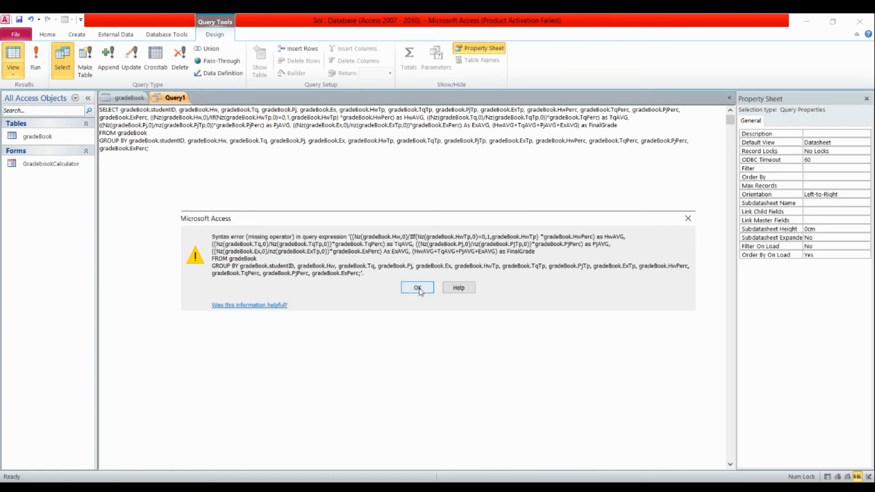
pyautogui.click(417, 288)
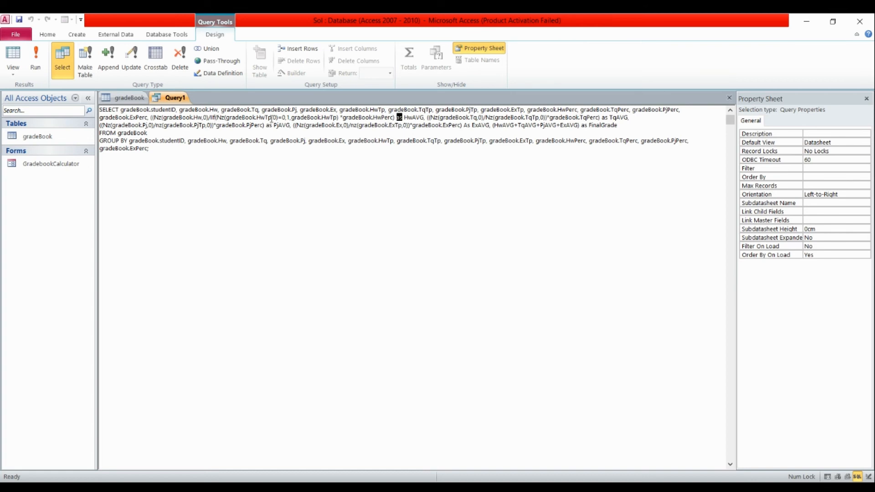
pyautogui.click(338, 118)
pyautogui.write(')')
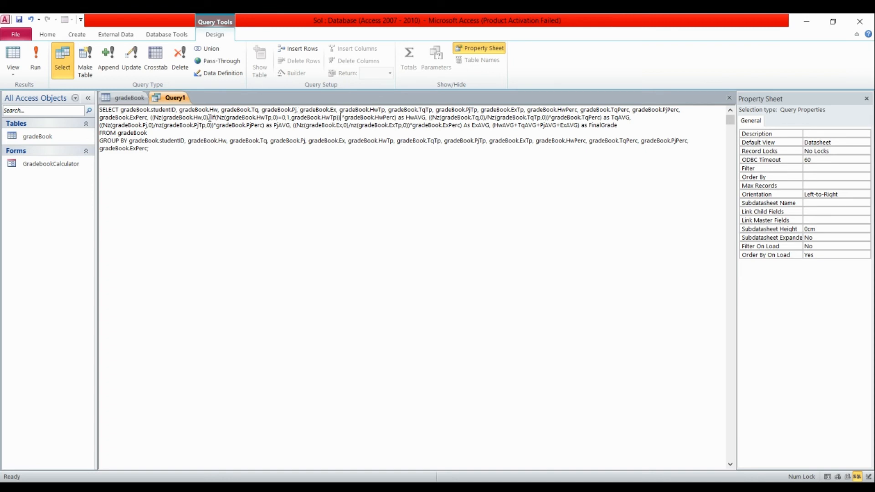
pyautogui.click(209, 117)
pyautogui.write('/')
# Run the query and check the HwAVG, TqAVG, PjAVG, ExAVG and FinalGrade columns, comparing them with the SQL expressions
pyautogui.click(13, 56)
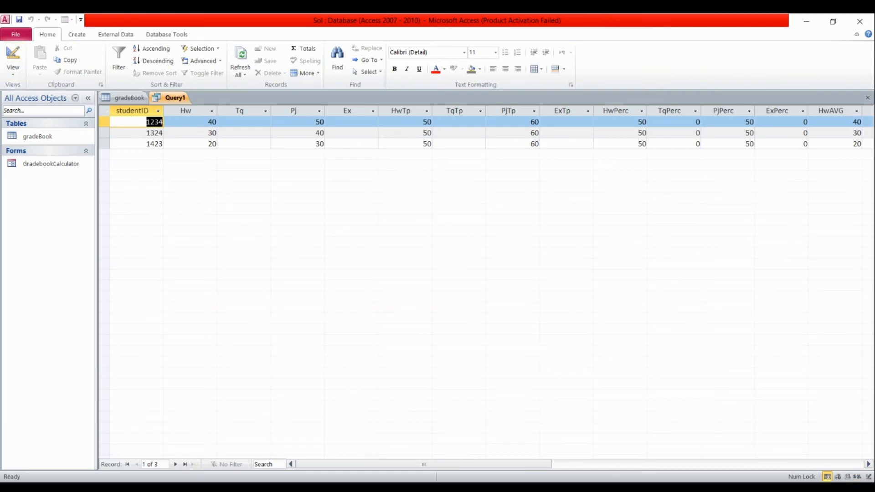
pyautogui.click(868, 463)
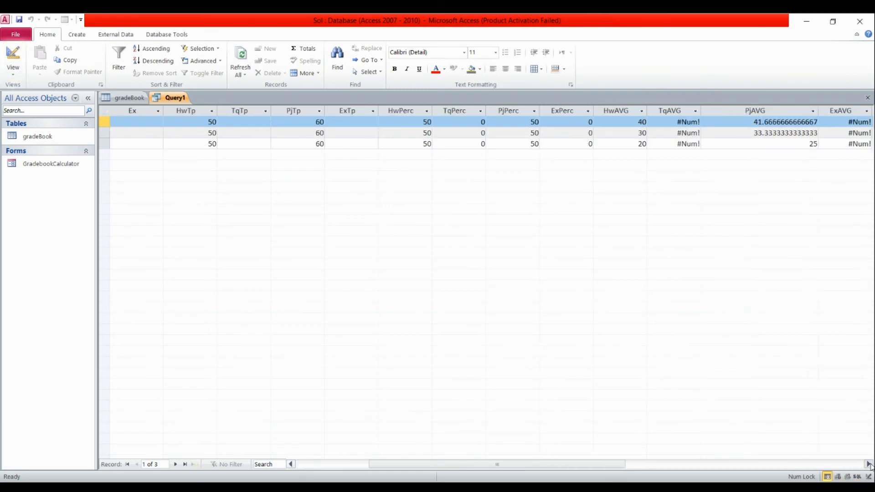
pyautogui.click(869, 464)
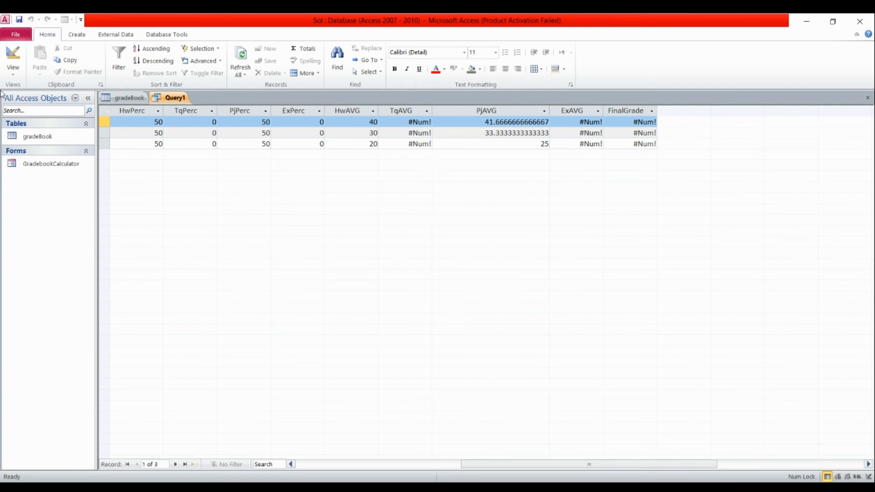
pyautogui.click(13, 70)
pyautogui.click(35, 170)
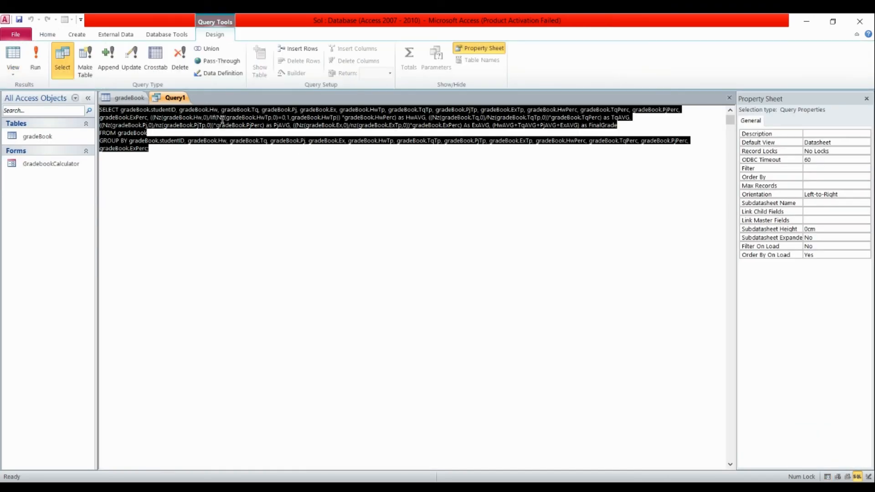
pyautogui.click(252, 118)
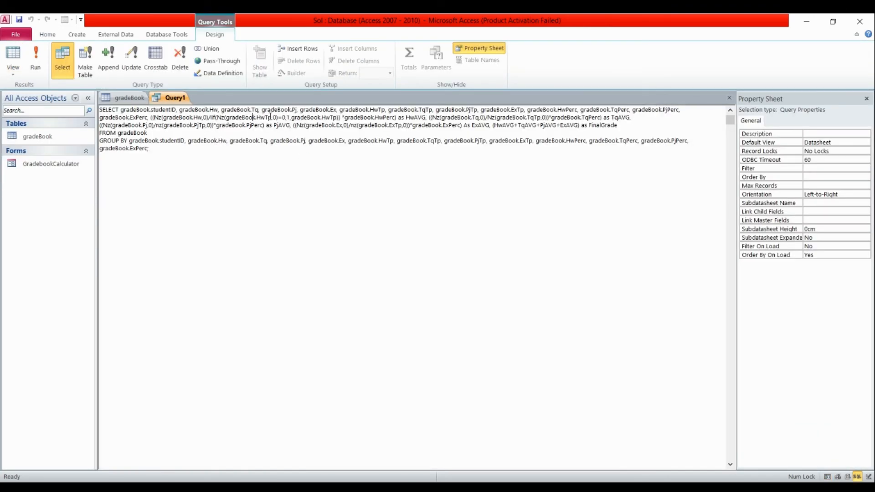
pyautogui.click(14, 73)
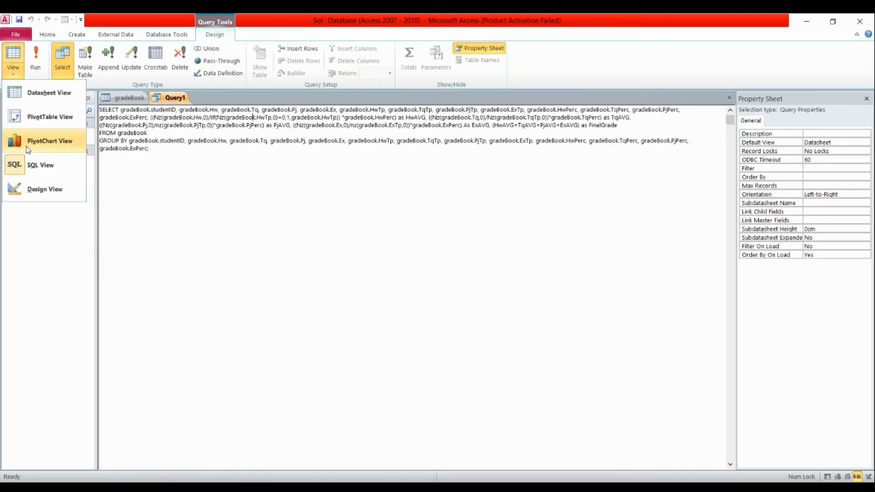
pyautogui.click(14, 52)
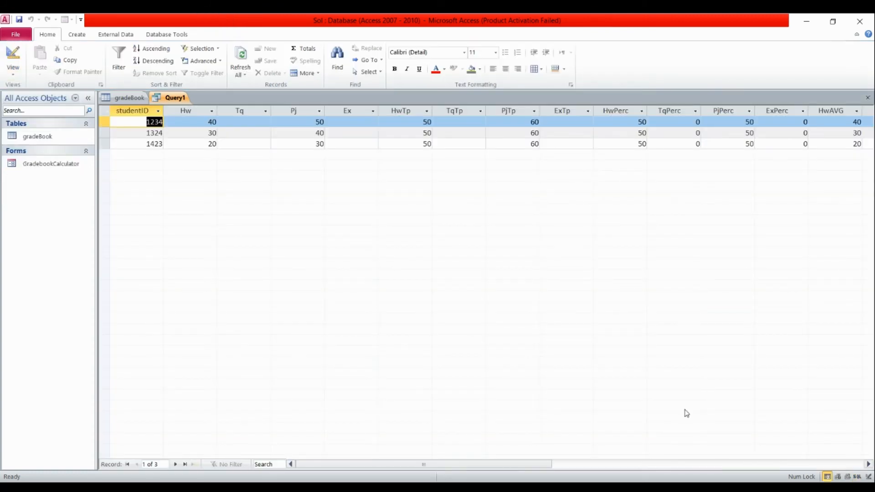
pyautogui.moveTo(869, 464); pyautogui.dragTo(869, 464)
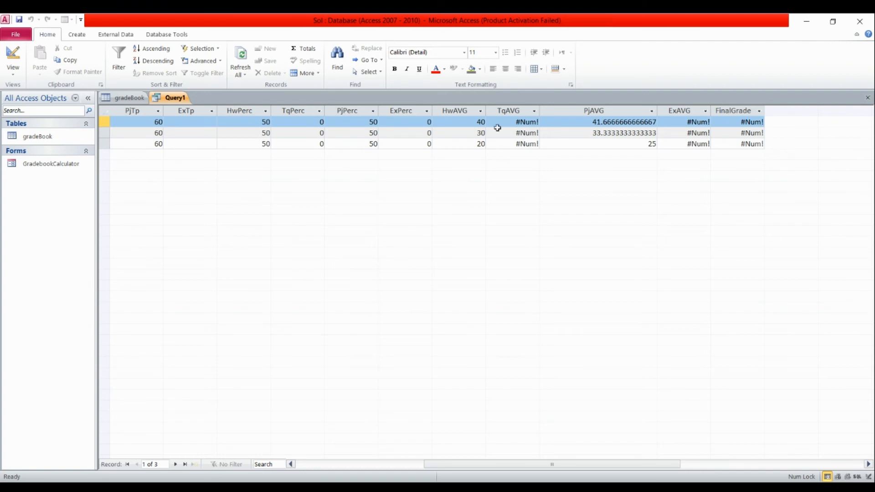
# Return to the query's SQL and put the TqAVG divisor in an IIf with condition Nz(gradeBook.TqTp,0)=0 and true value 1
pyautogui.click(15, 72)
pyautogui.click(31, 165)
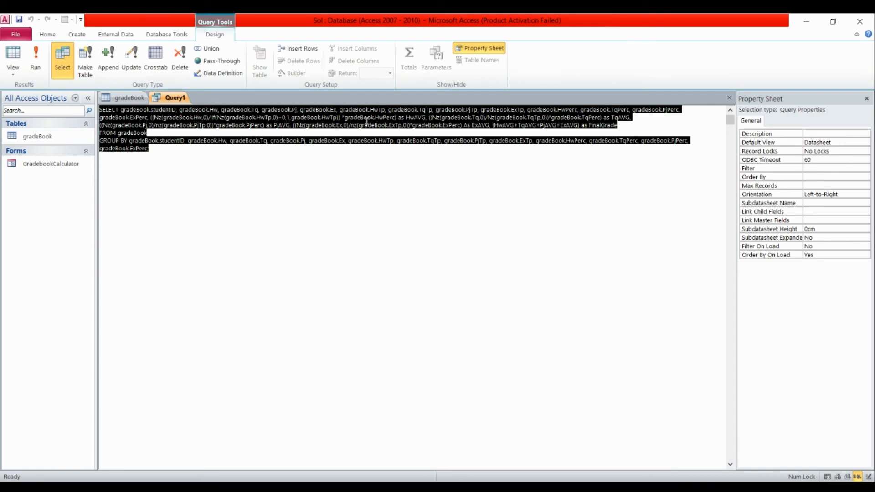
pyautogui.click(381, 125)
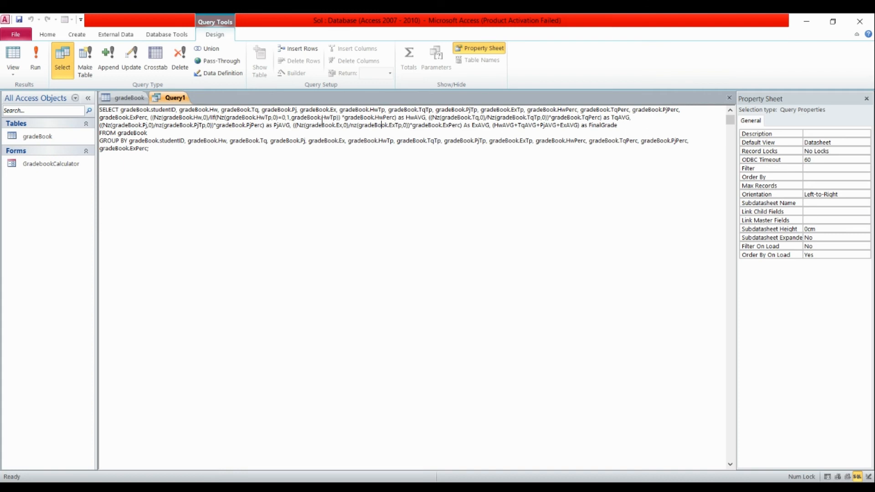
pyautogui.click(344, 117)
pyautogui.write('I')
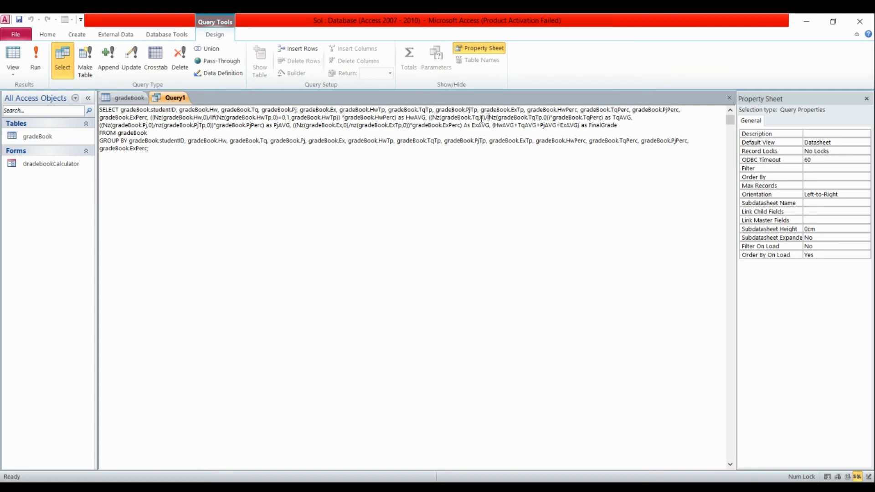
pyautogui.write('If ')
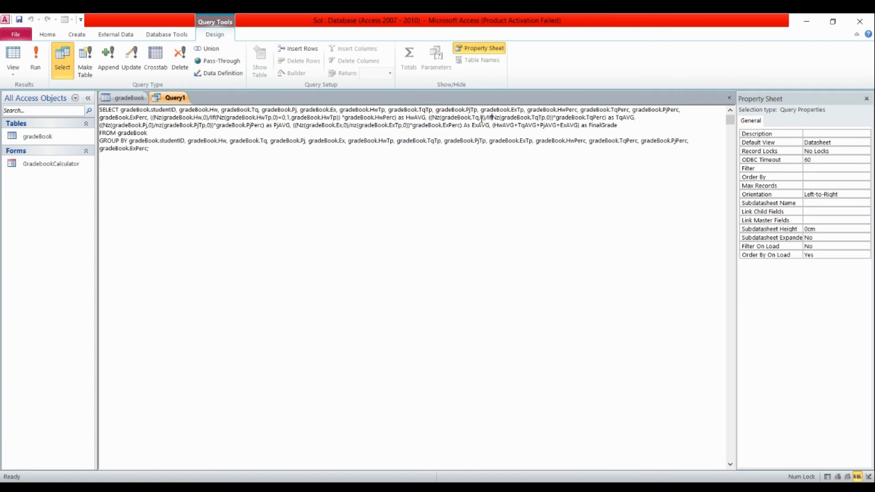
pyautogui.write('(')
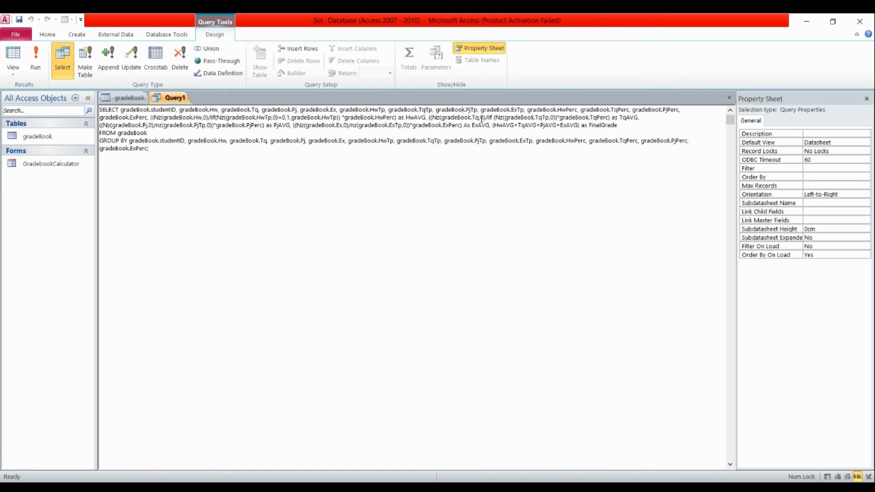
pyautogui.click(555, 115)
pyautogui.write('=0,1')
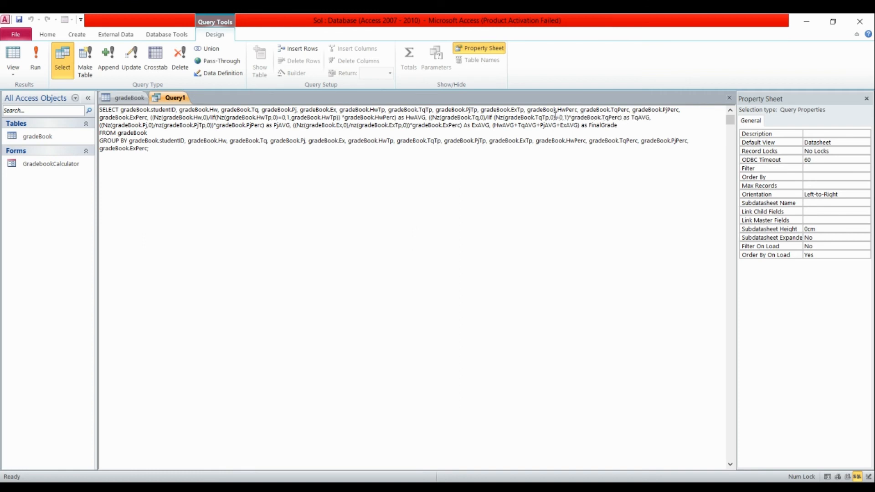
pyautogui.write(',')
# Copy gradeBook.TqTp from the IIf condition, paste it as the function's false value, and add the closing parenthesis
pyautogui.moveTo(550, 117); pyautogui.dragTo(504, 117)
pyautogui.hotkey('ctrl', 'c')
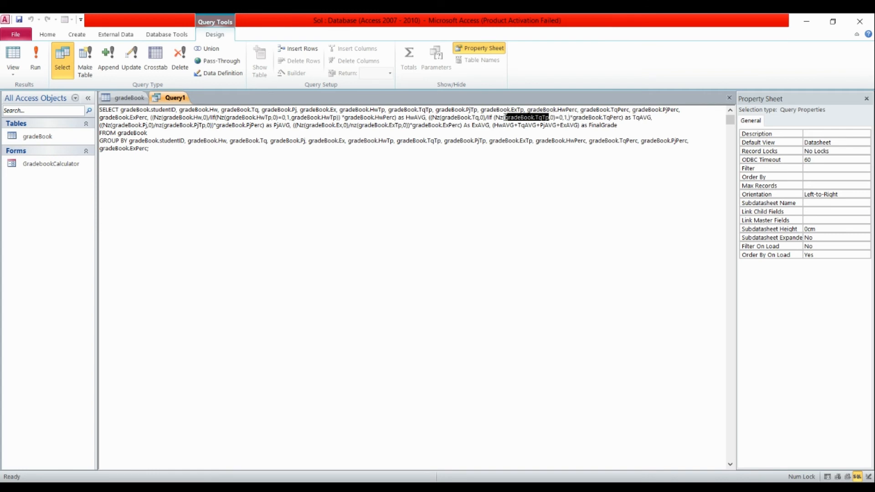
pyautogui.click(568, 117)
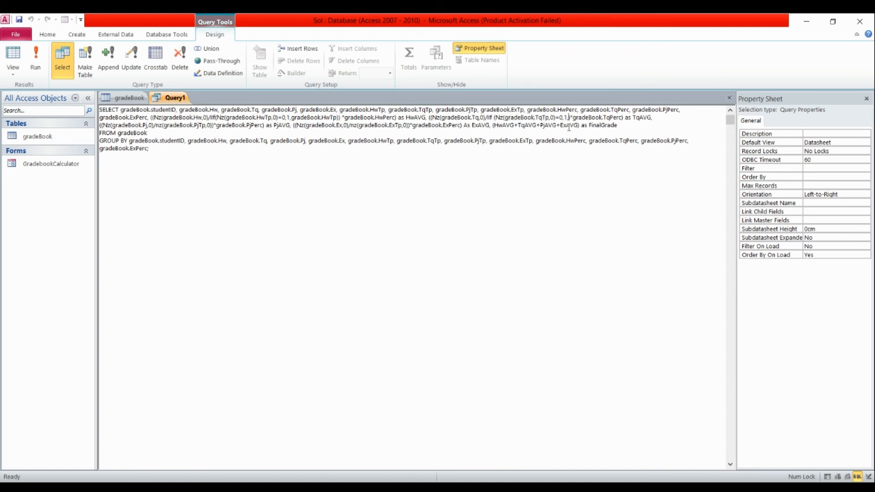
pyautogui.hotkey('ctrl', 'v')
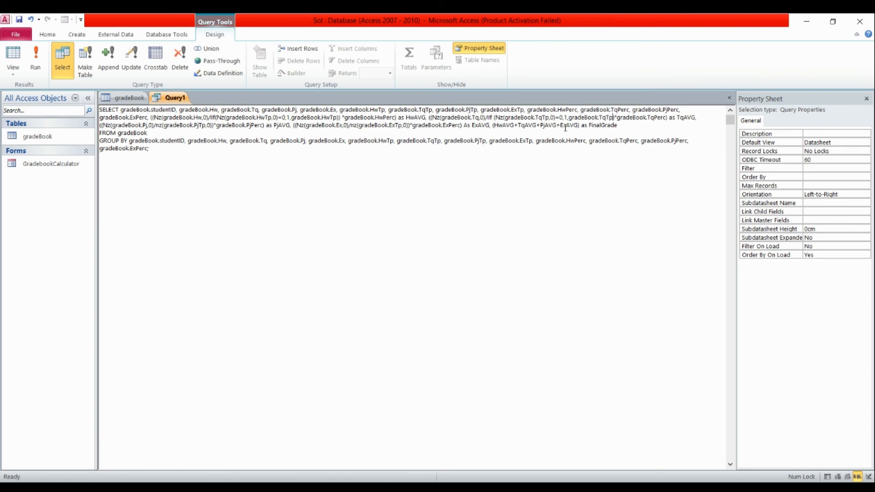
pyautogui.write(')')
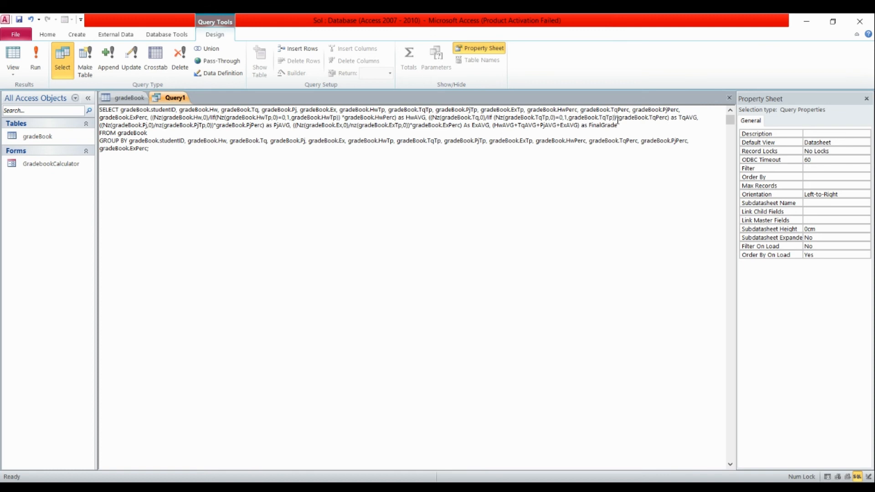
# Change the lowercase nz to Nz in the divisor of the PjAVG expression
pyautogui.click(681, 117)
pyautogui.click(161, 125)
pyautogui.press('BackSpace')
pyautogui.press('BackSpace')
pyautogui.write('Nz')
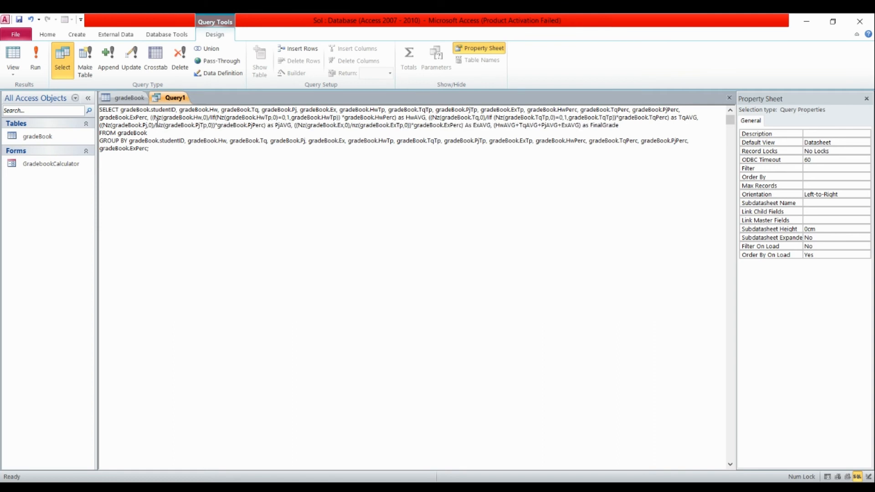
# Put the PjAVG divisor in an IIf with condition Nz(gradeBook.PjTp,0)=0 and true value 1
pyautogui.write('I')
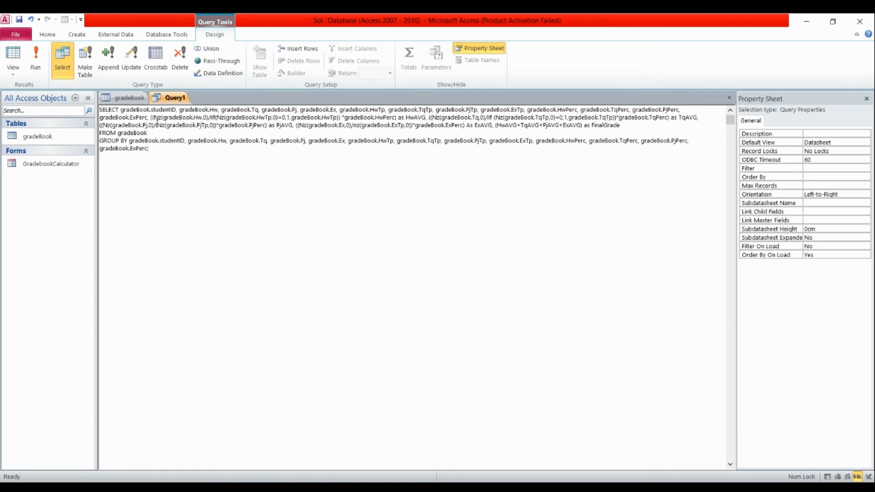
pyautogui.write('IF')
pyautogui.press('BackSpace')
pyautogui.write('f')
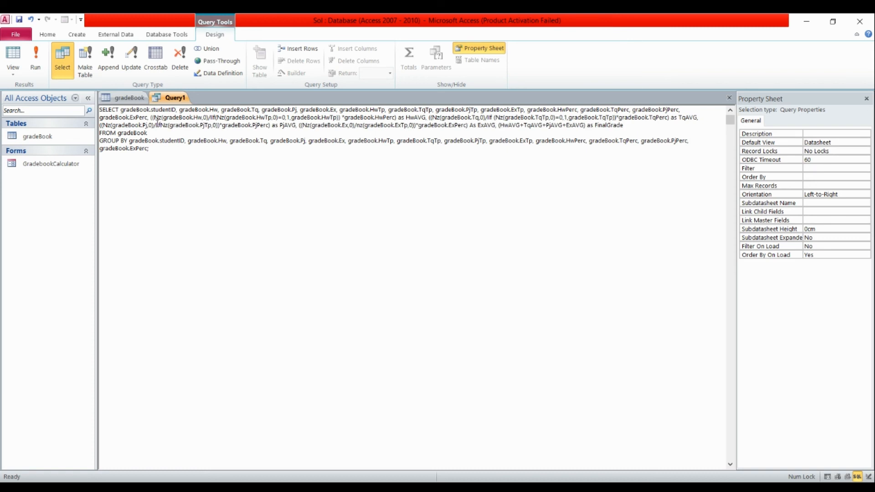
pyautogui.write('(')
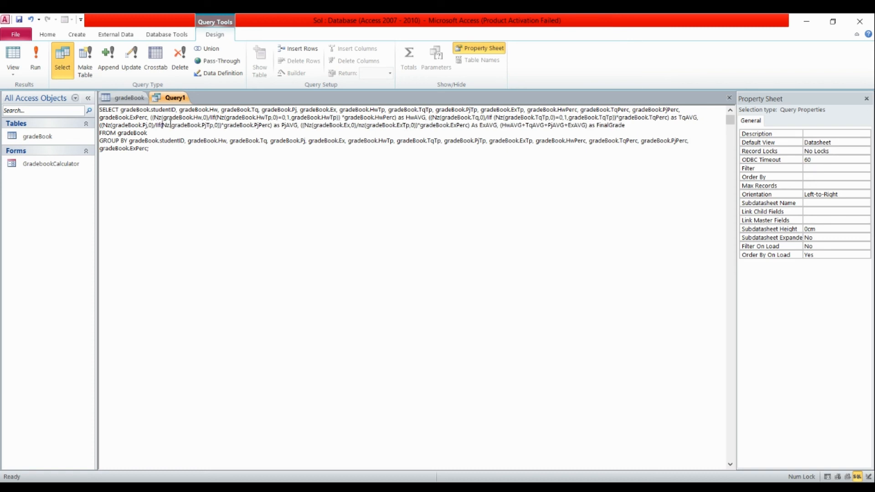
pyautogui.click(222, 125)
pyautogui.write('=0')
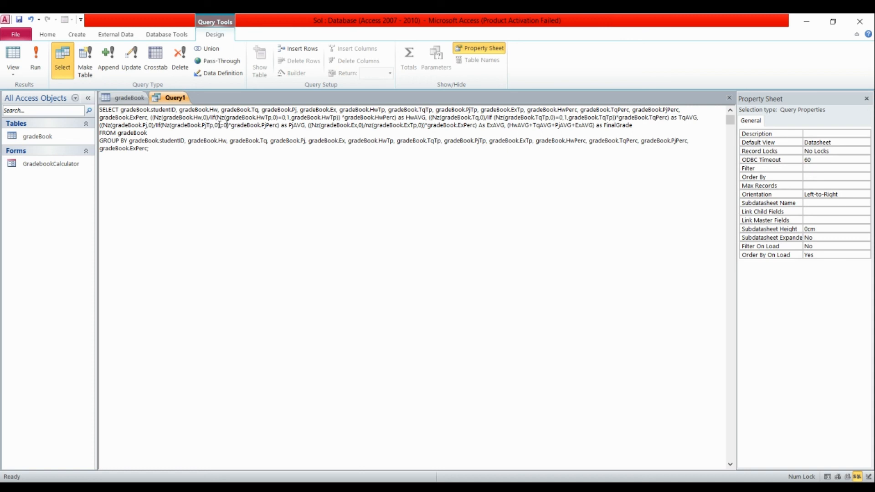
pyautogui.write(',1,')
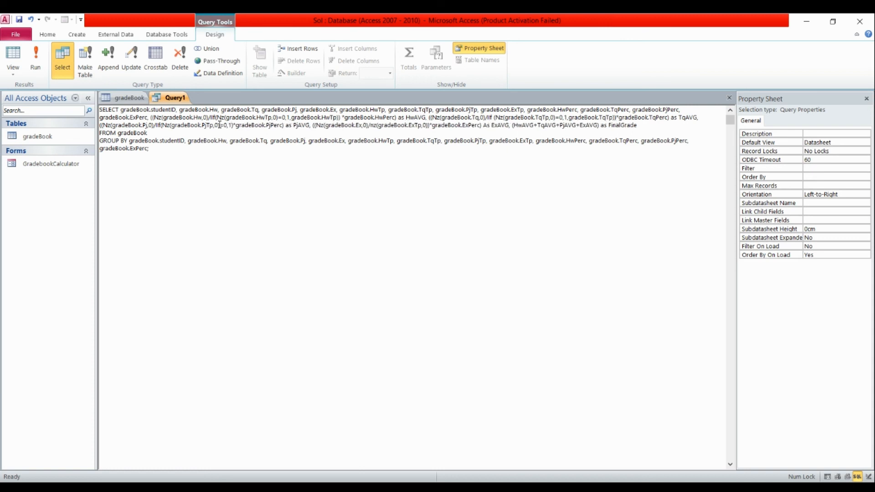
pyautogui.write(')')
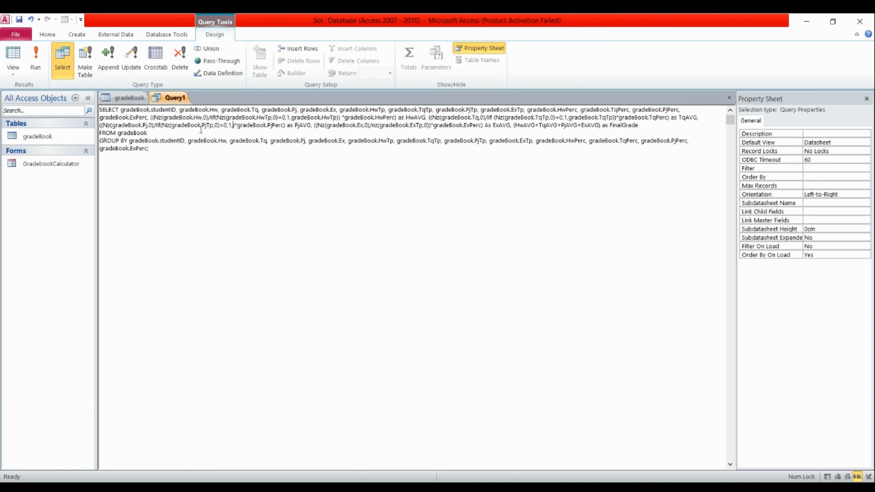
# Copy gradeBook.PjTp from the IIf condition and paste it as the false value in the PjAVG divisor
pyautogui.moveTo(214, 126); pyautogui.dragTo(171, 126)
pyautogui.hotkey('ctrl', 'c')
pyautogui.click(233, 125)
pyautogui.hotkey('ctrl', 'v')
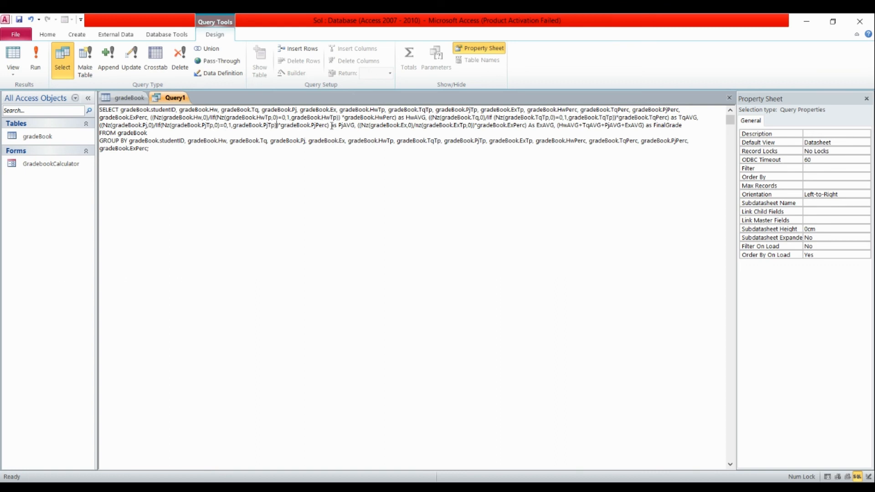
# Replace the lowercase nz with Nz in the divisor of the ExAVG expression
pyautogui.click(422, 126)
pyautogui.press('BackSpace')
pyautogui.press('BackSpace')
pyautogui.press('BackSpace')
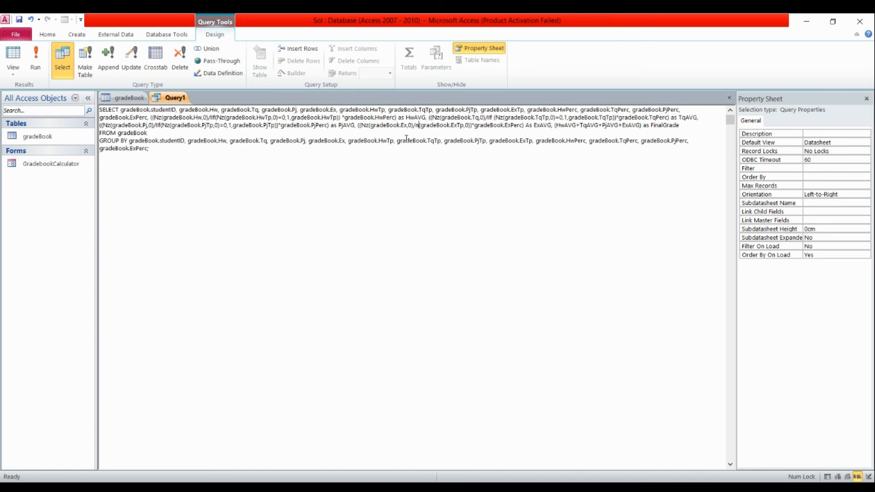
pyautogui.write('Nz')
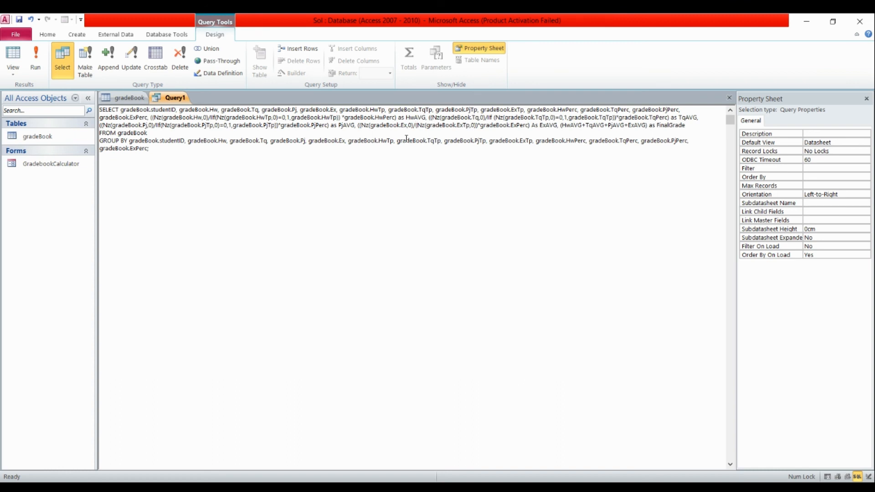
# Put the ExAVG divisor in an IIf with condition Nz(gradeBook.ExTp,0)=0 and true value 1
pyautogui.write('If')
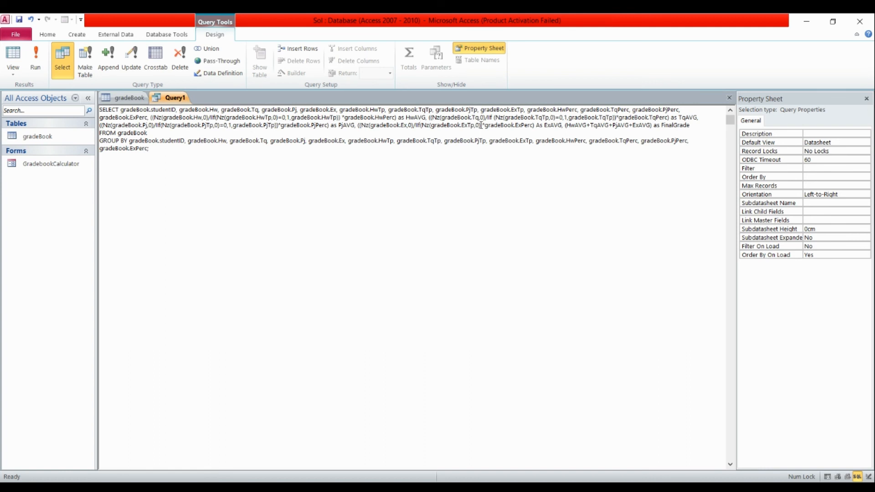
pyautogui.write('=0')
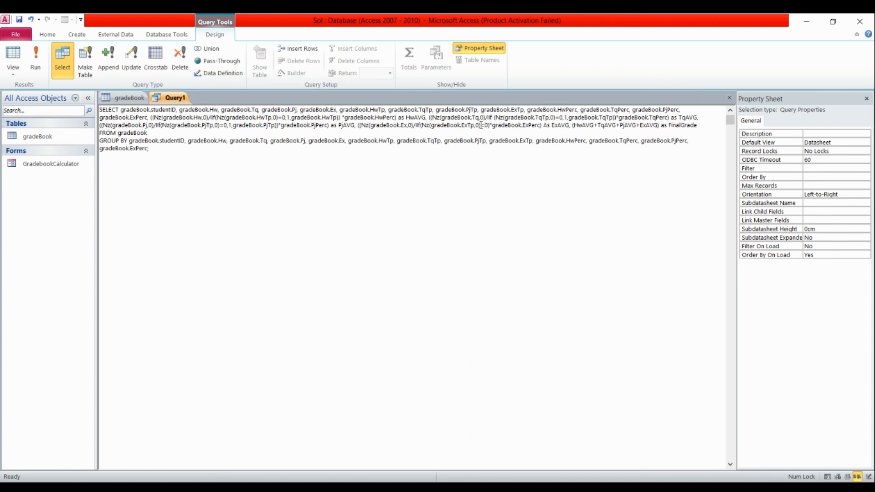
pyautogui.write(',1')
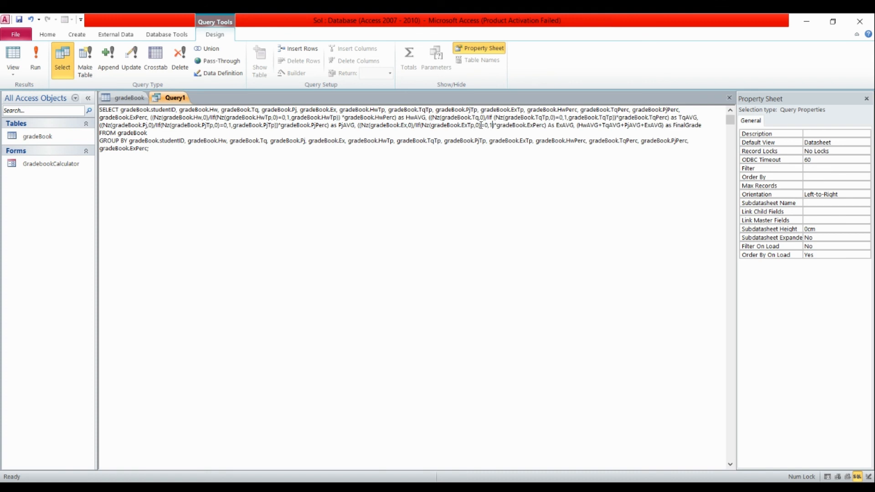
pyautogui.write(')')
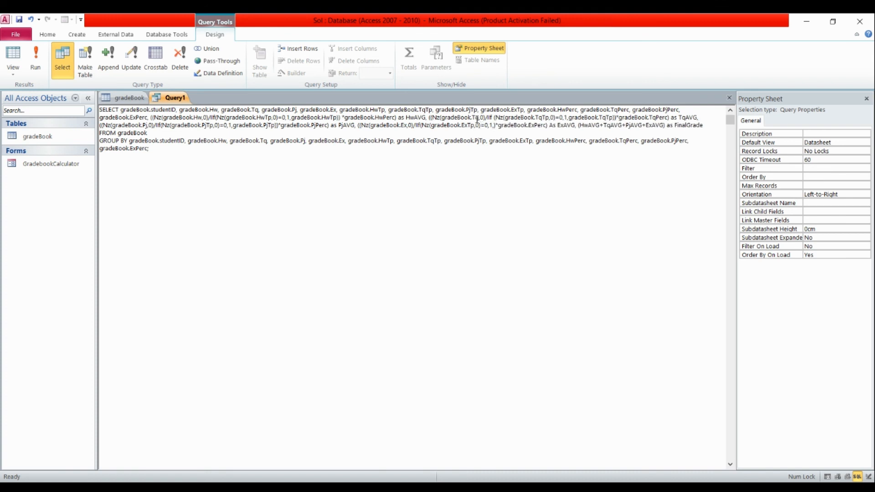
# Copy gradeBook.ExTp from the IIf condition and paste it as the false value in the ExAVG divisor
pyautogui.moveTo(475, 126); pyautogui.dragTo(432, 126)
pyautogui.hotkey('ctrl', 'c')
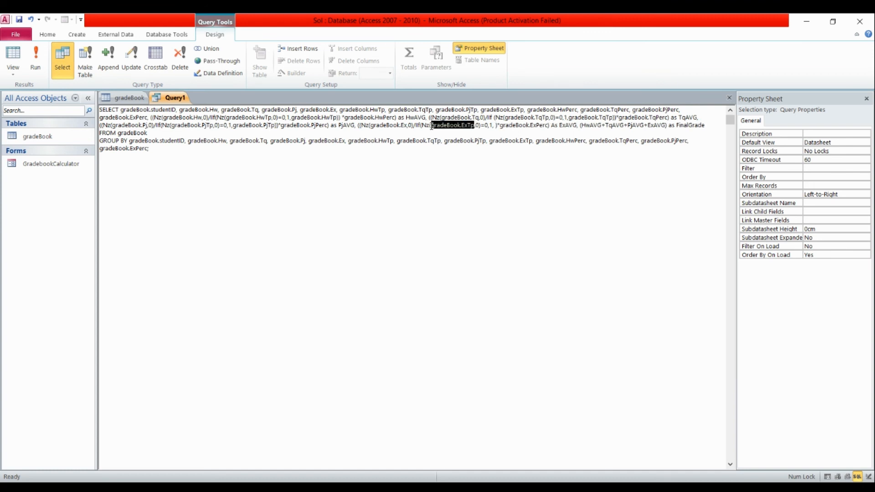
pyautogui.click(496, 127)
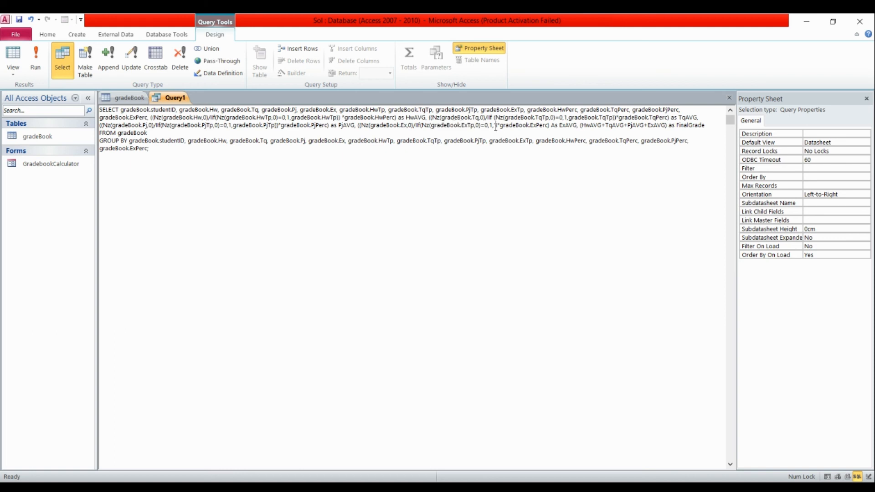
pyautogui.hotkey('ctrl', 'v')
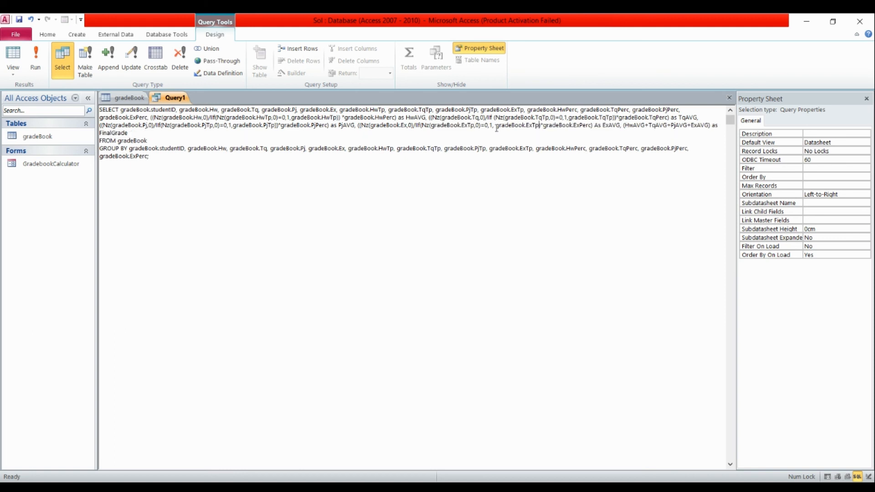
# Add the closing parenthesis to the IIf after gradeBook.ExTp in the ExAVG divisor
pyautogui.write(')')
pyautogui.press('BackSpace')
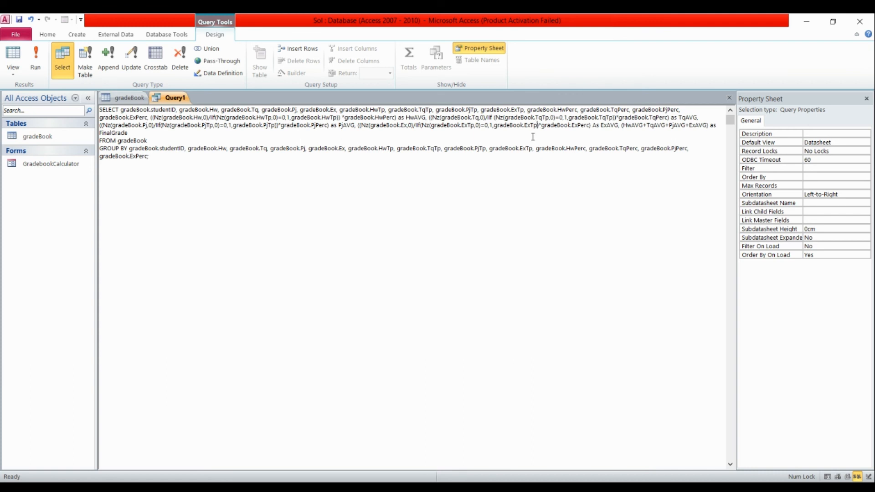
pyautogui.write(')')
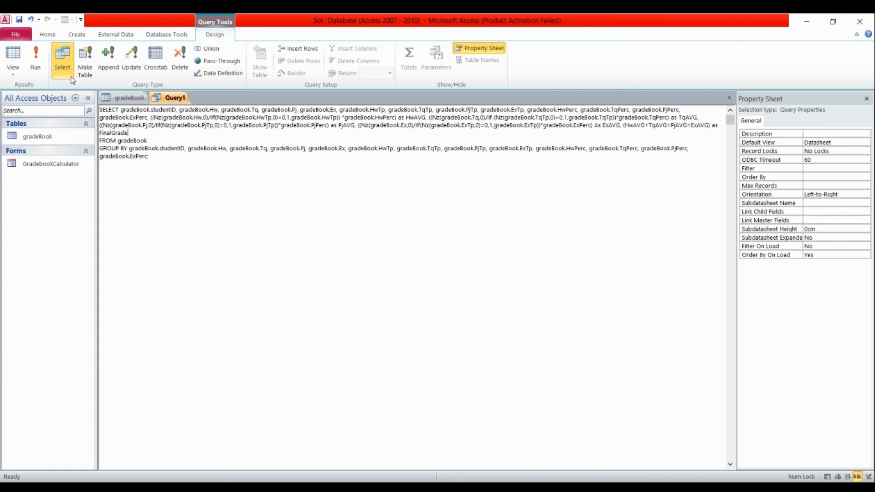
# Display the query results as a datasheet and widen the FinalGrade column to fit its values
pyautogui.click(12, 53)
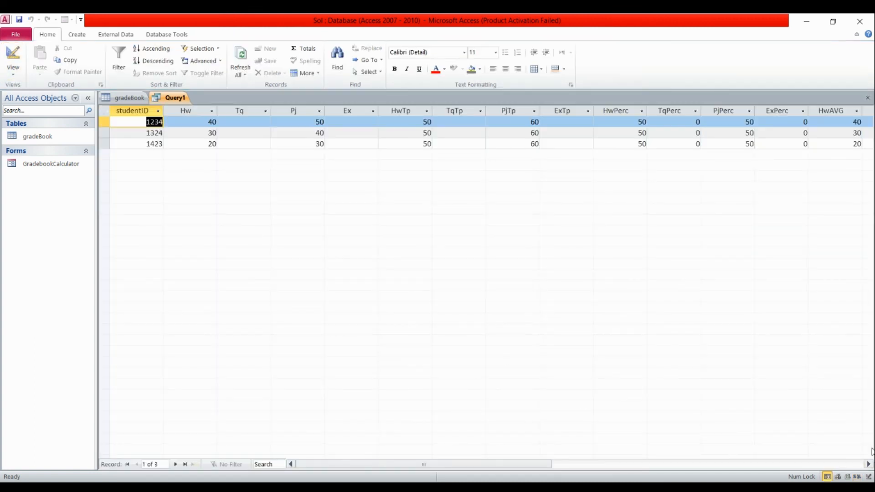
pyautogui.click(866, 465)
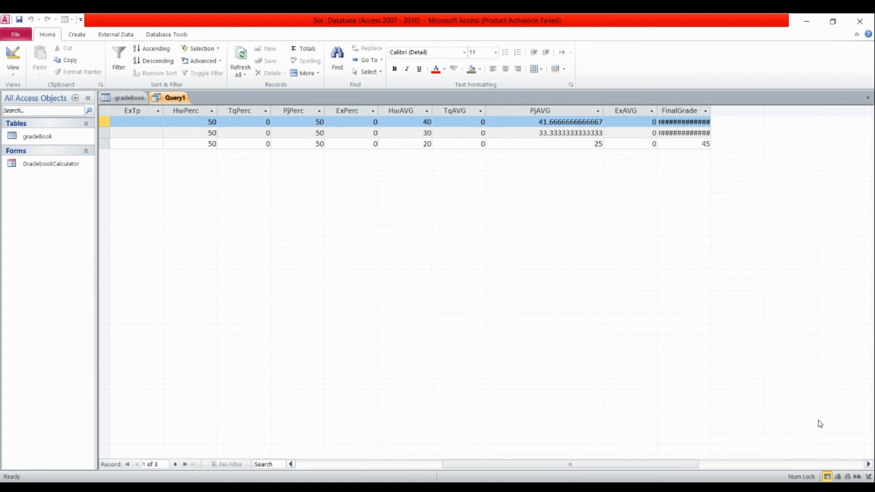
pyautogui.doubleClick(711, 109)
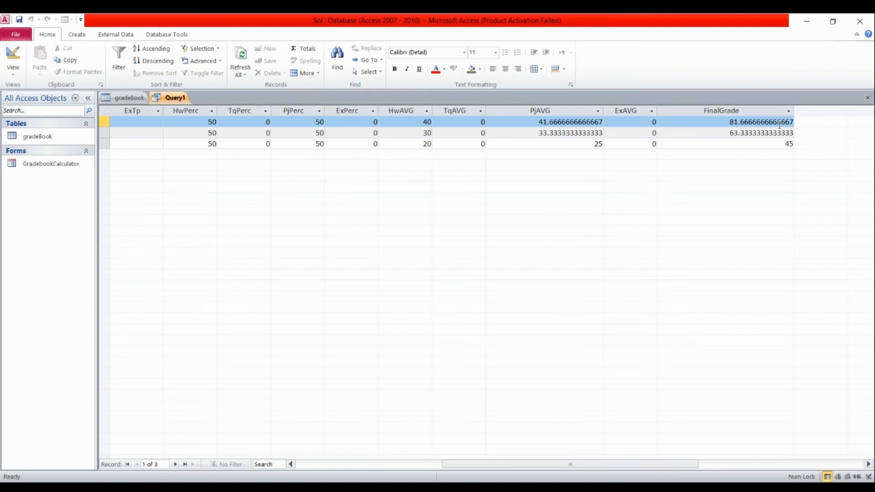
# Save the query under the name qFinalGrade
pyautogui.click(18, 20)
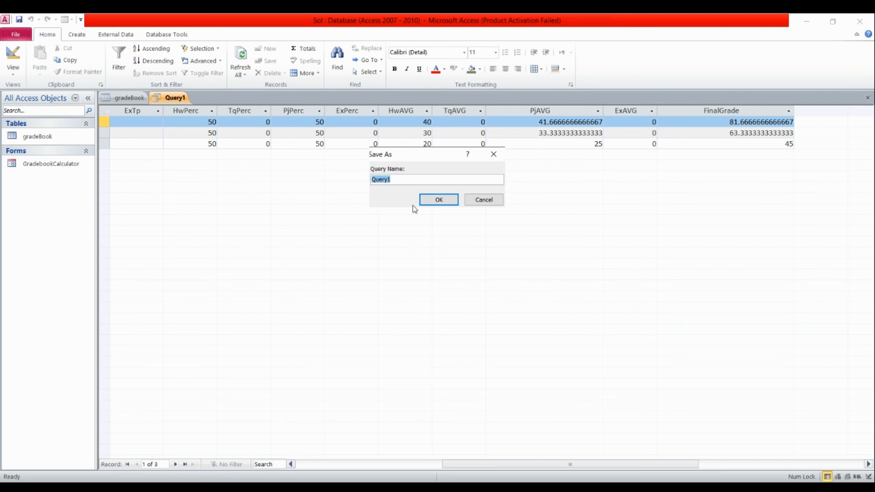
pyautogui.write('qFinal')
pyautogui.press('BackSpace')
pyautogui.press('BackSpace')
pyautogui.press('BackSpace')
pyautogui.press('BackSpace')
pyautogui.write('inalGrade')
pyautogui.click(432, 199)
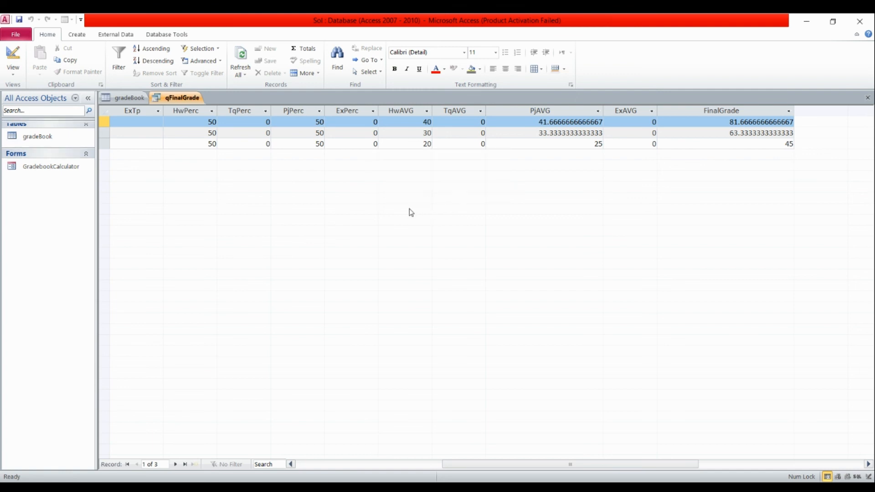
# Open the GradebookCalculator form, compare its final grades with the query's FinalGrade column, and close the form
pyautogui.click(28, 191)
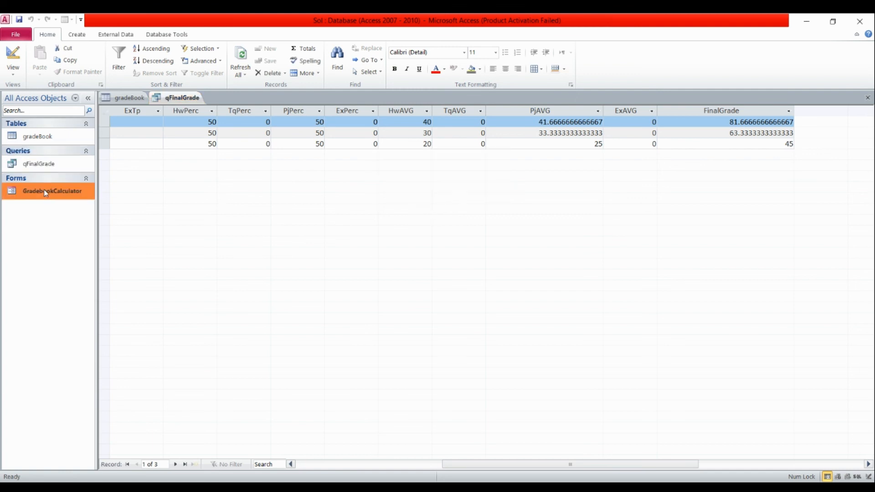
pyautogui.doubleClick(43, 190)
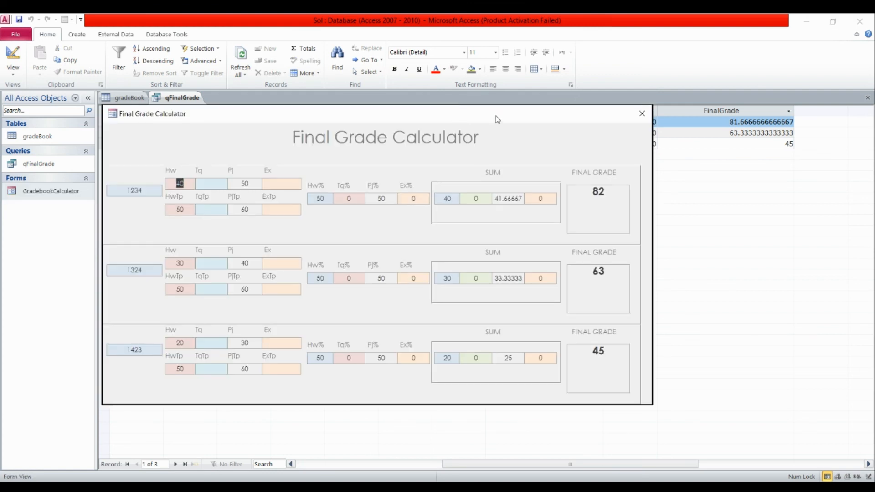
pyautogui.moveTo(491, 116); pyautogui.dragTo(458, 84)
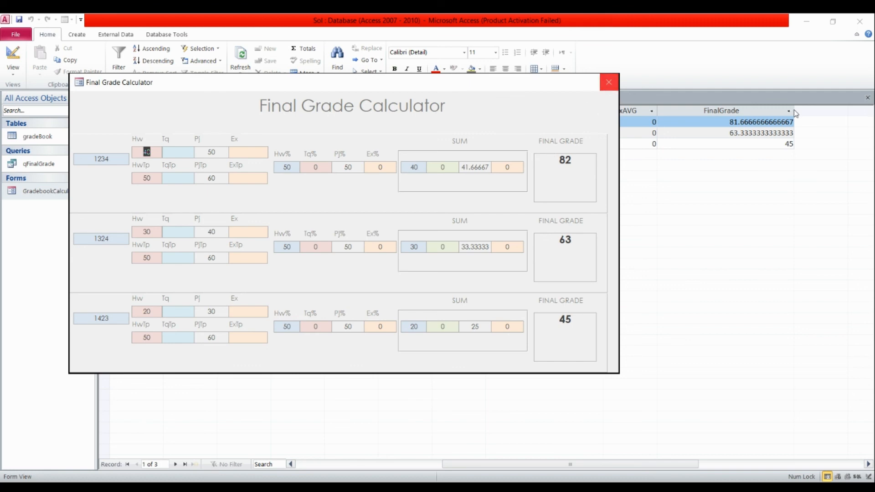
pyautogui.click(608, 83)
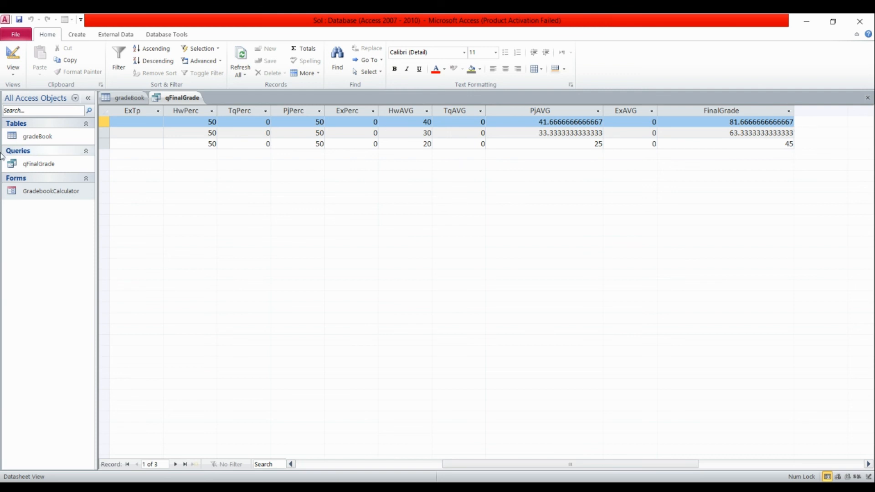
# In the query's SQL, convert the FinalGrade sum to an integer as (CInt(HwAVG+TqAVG+PjAVG+ExAVG))
pyautogui.click(12, 68)
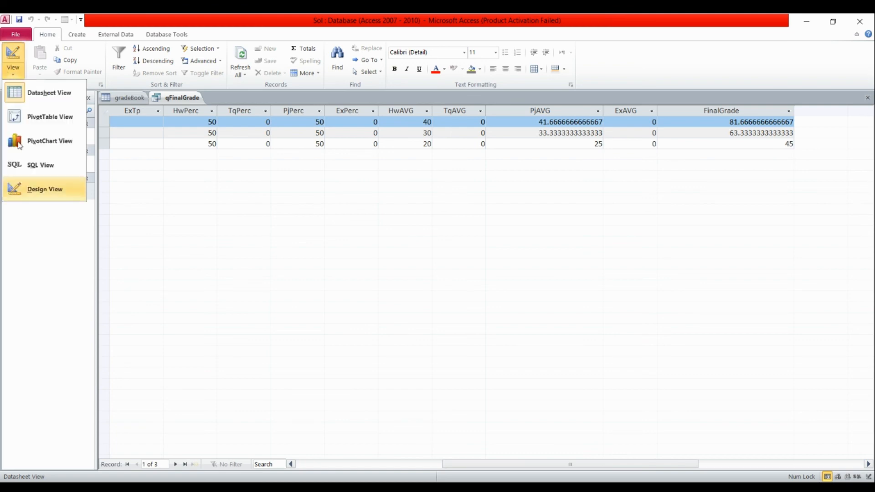
pyautogui.click(30, 166)
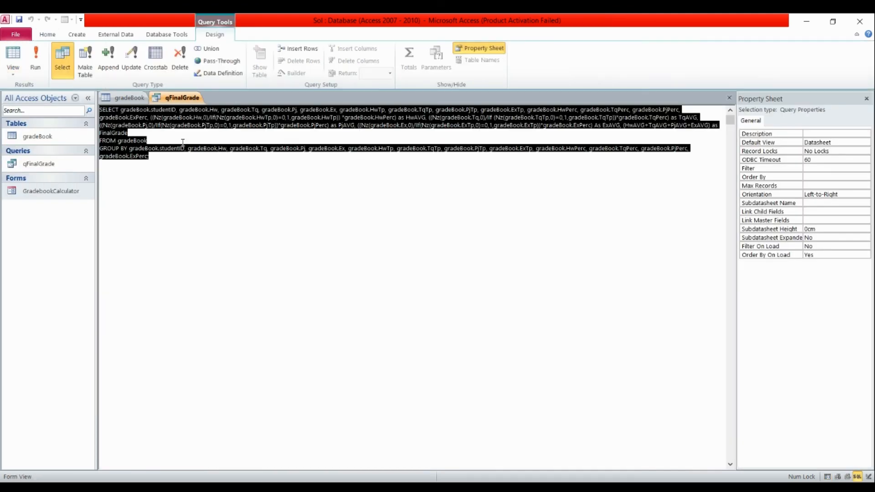
pyautogui.click(175, 141)
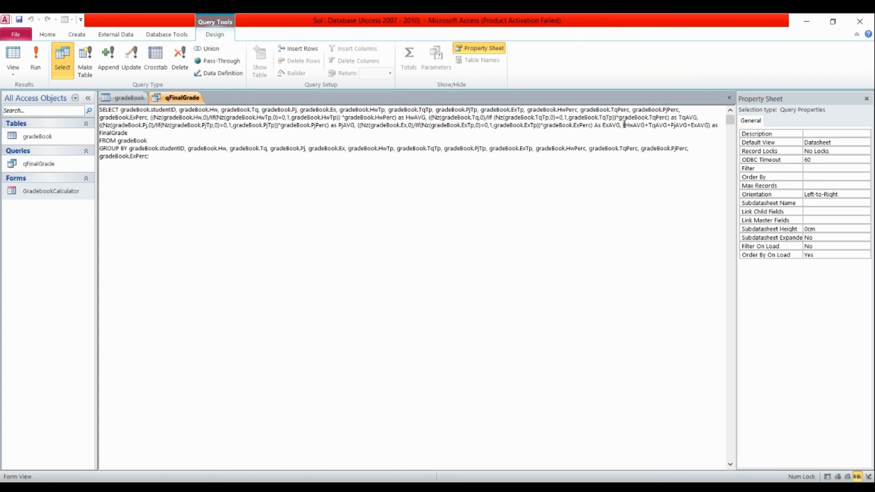
pyautogui.write('C')
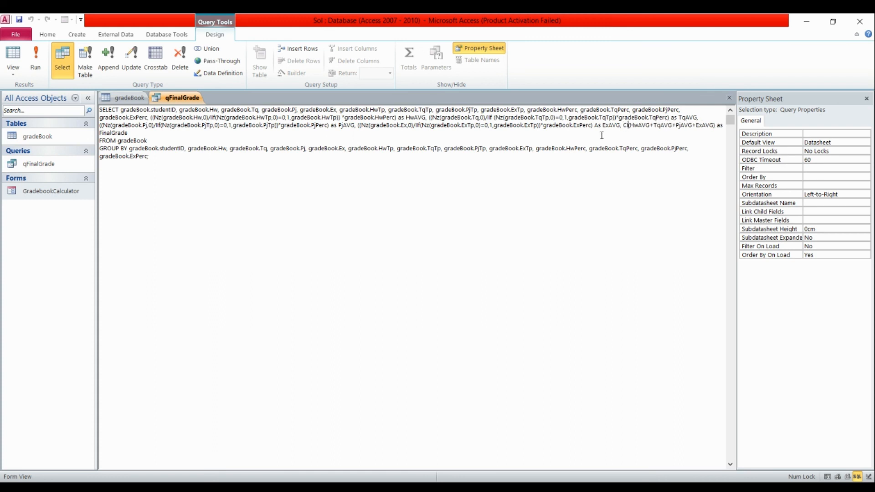
pyautogui.write('Int')
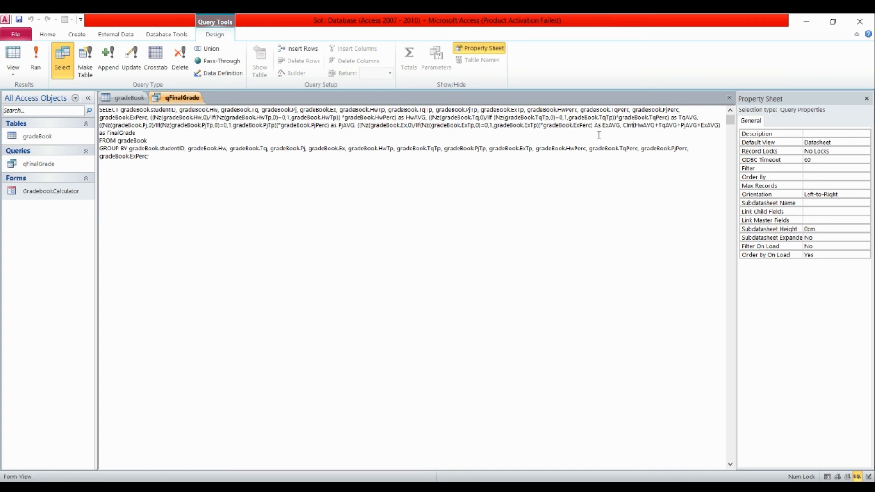
pyautogui.click(604, 142)
pyautogui.write('i')
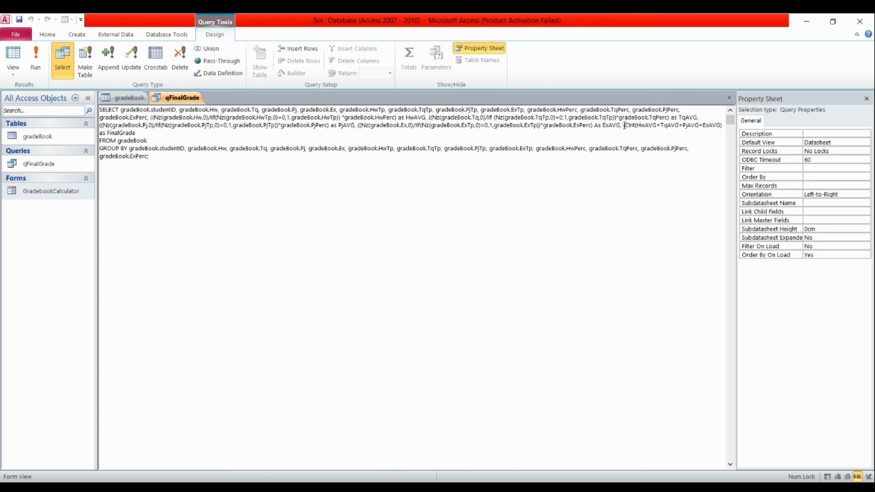
pyautogui.write('(')
pyautogui.write(')')
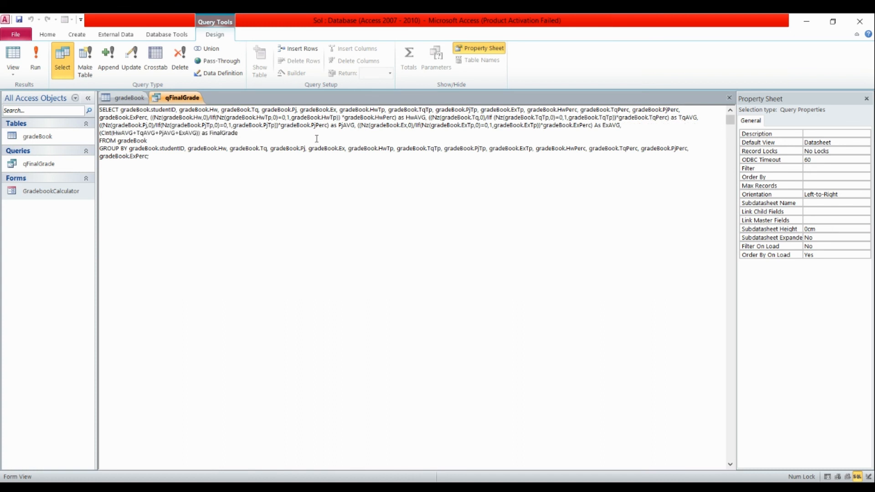
# Display the qFinalGrade results as a datasheet and check the FinalGrade column
pyautogui.click(187, 149)
pyautogui.click(23, 55)
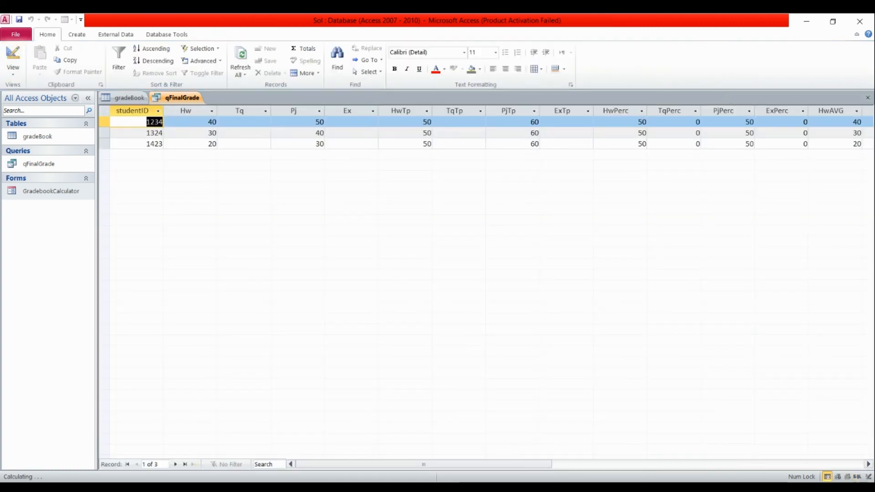
pyautogui.click(868, 464)
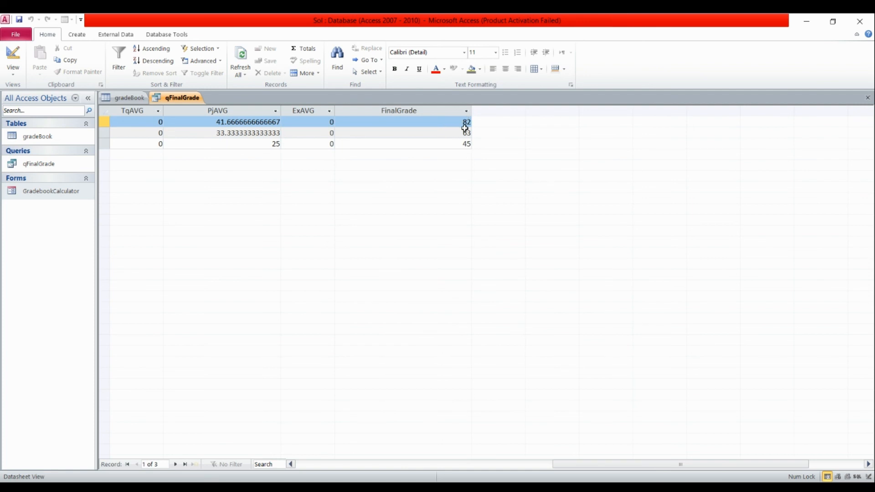
# Reopen the GradebookCalculator form, check its final grades against the rounded query results, and close it
pyautogui.click(38, 191)
pyautogui.doubleClick(37, 189)
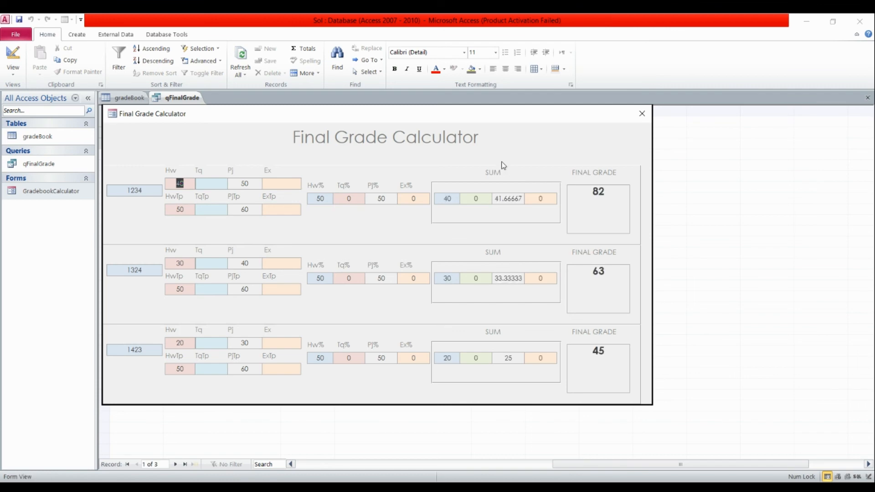
pyautogui.moveTo(446, 118); pyautogui.dragTo(512, 100)
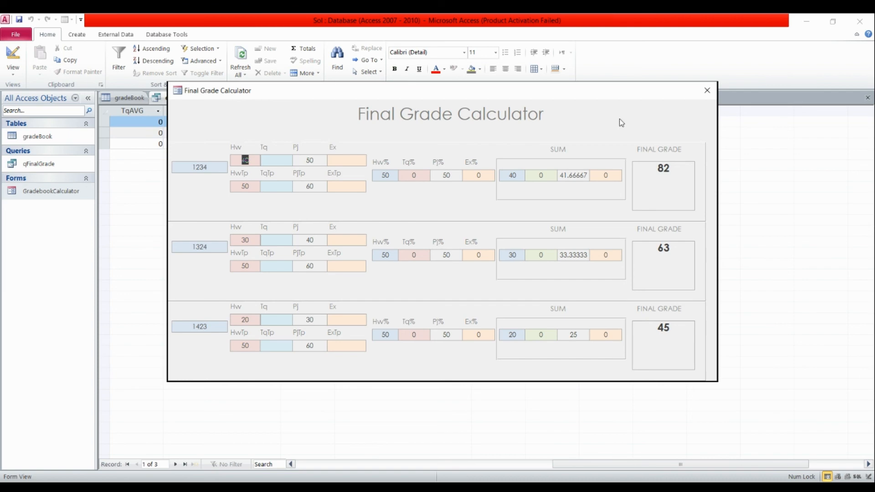
pyautogui.moveTo(587, 93)
pyautogui.mouseDown()
pyautogui.moveTo(605, 110)
pyautogui.moveTo(574, 90)
pyautogui.mouseUp()
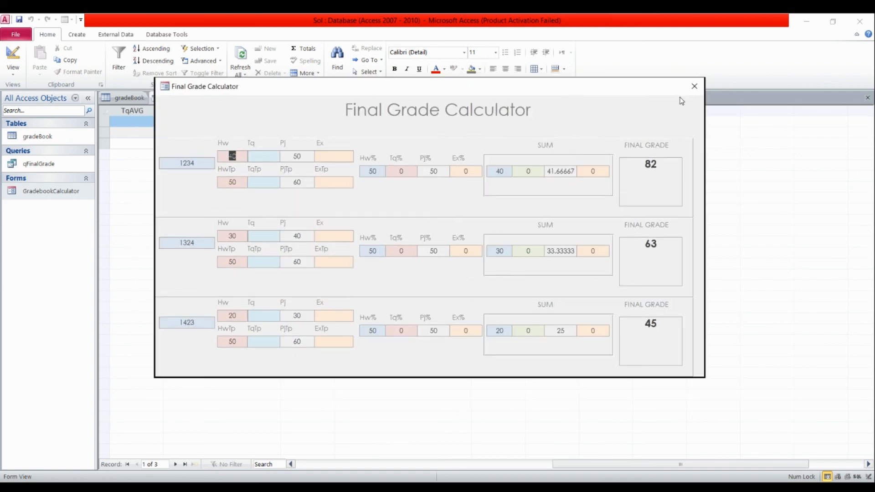
pyautogui.click(694, 86)
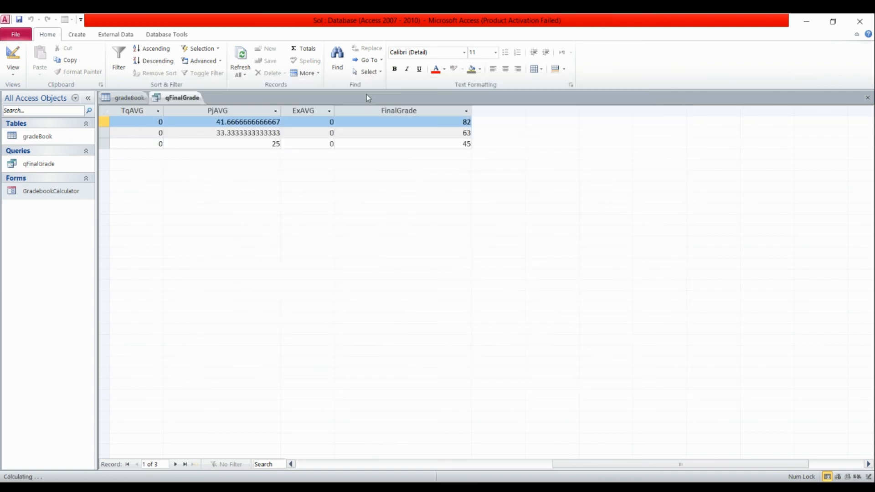
# Save the changes to the qFinalGrade query and review its result columns from studentID through the averages
pyautogui.click(20, 24)
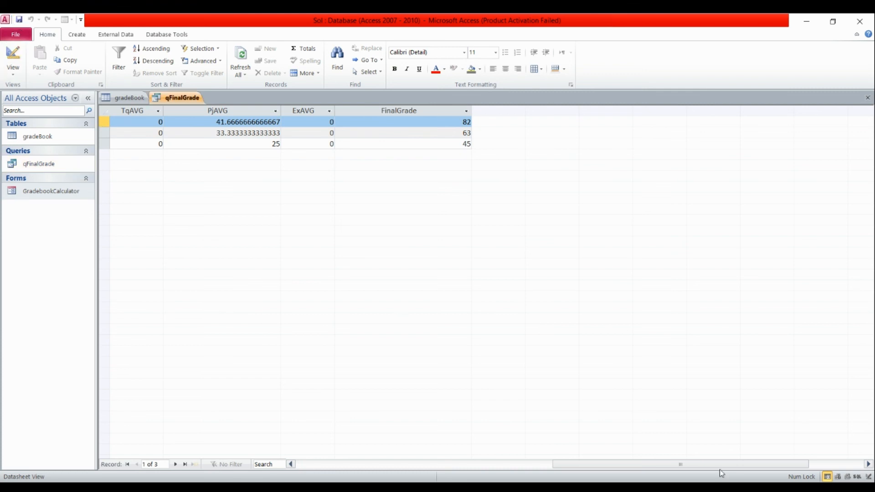
pyautogui.moveTo(720, 467); pyautogui.dragTo(460, 468)
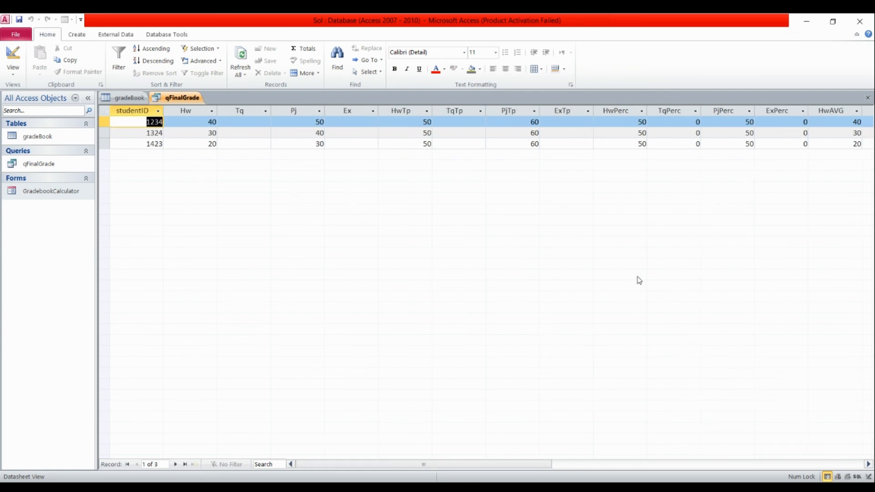
pyautogui.click(865, 465)
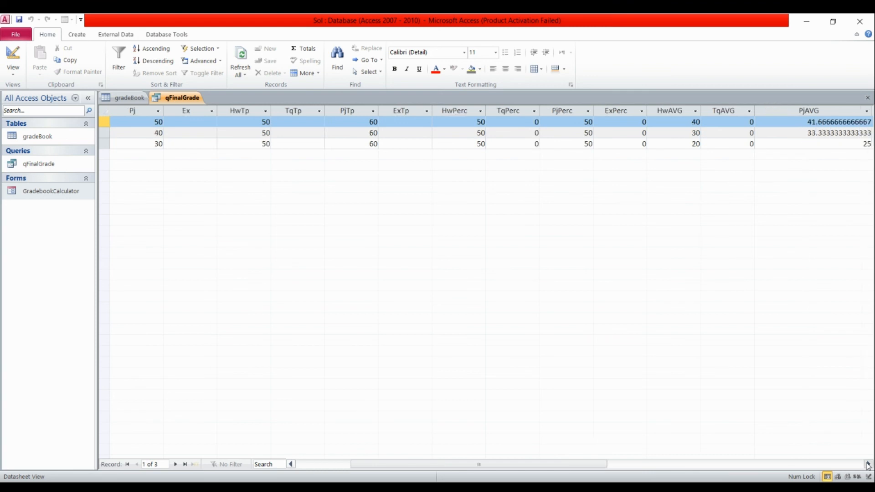
pyautogui.moveTo(668, 465); pyautogui.dragTo(432, 388)
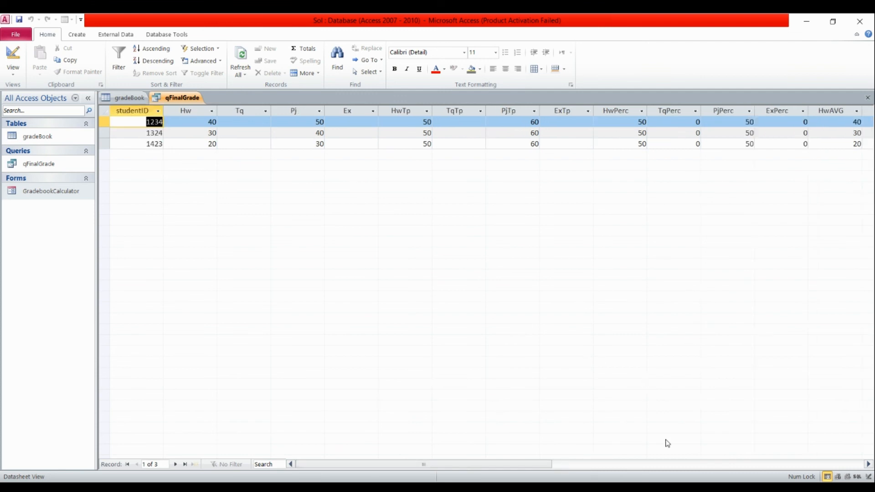
pyautogui.click(867, 464)
pyautogui.click(868, 464)
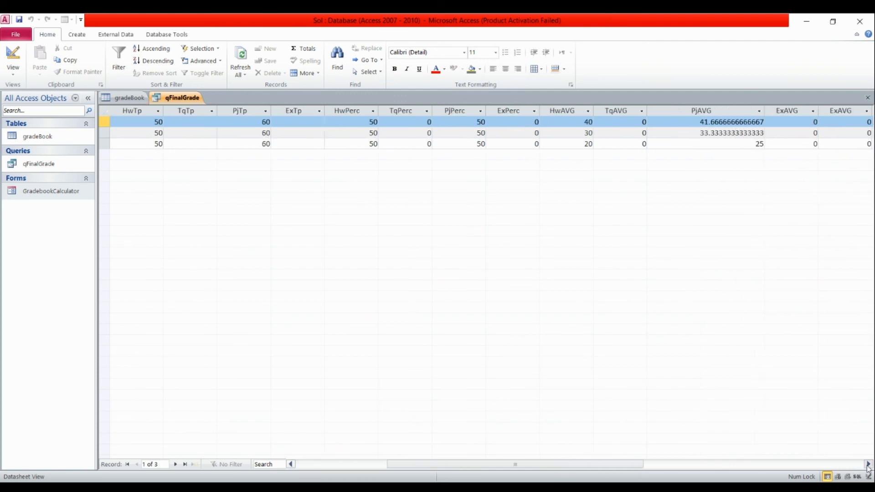
pyautogui.moveTo(656, 466); pyautogui.dragTo(511, 422)
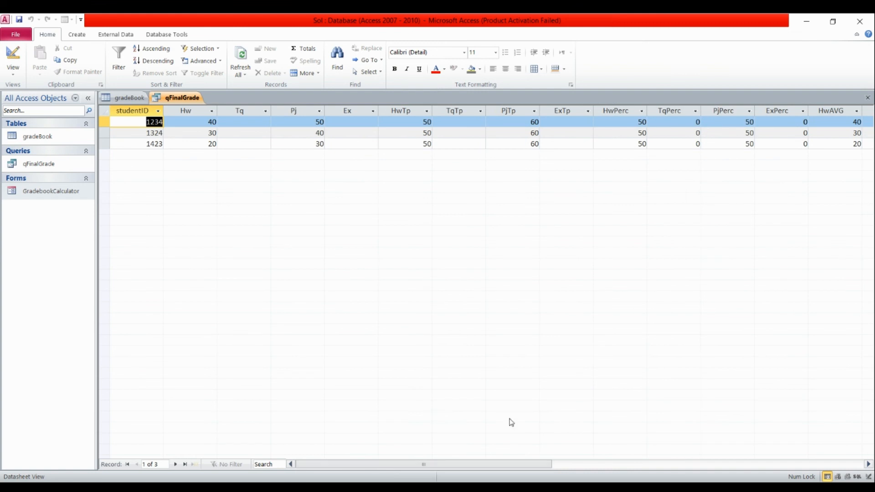